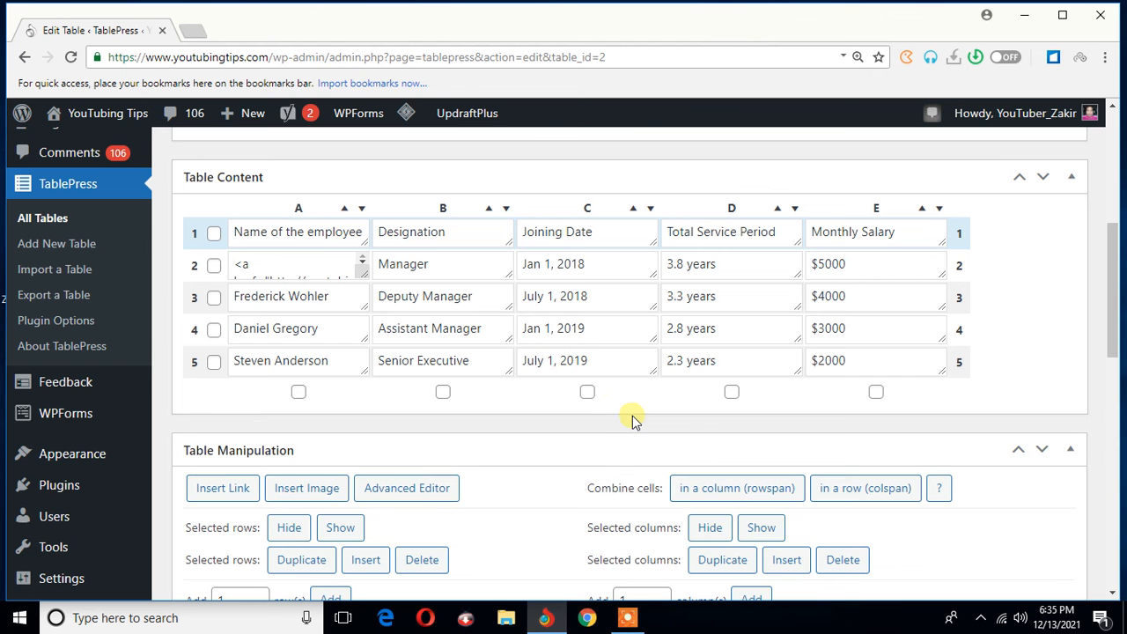
click(587, 392)
scroll(641, 390, down, 3)
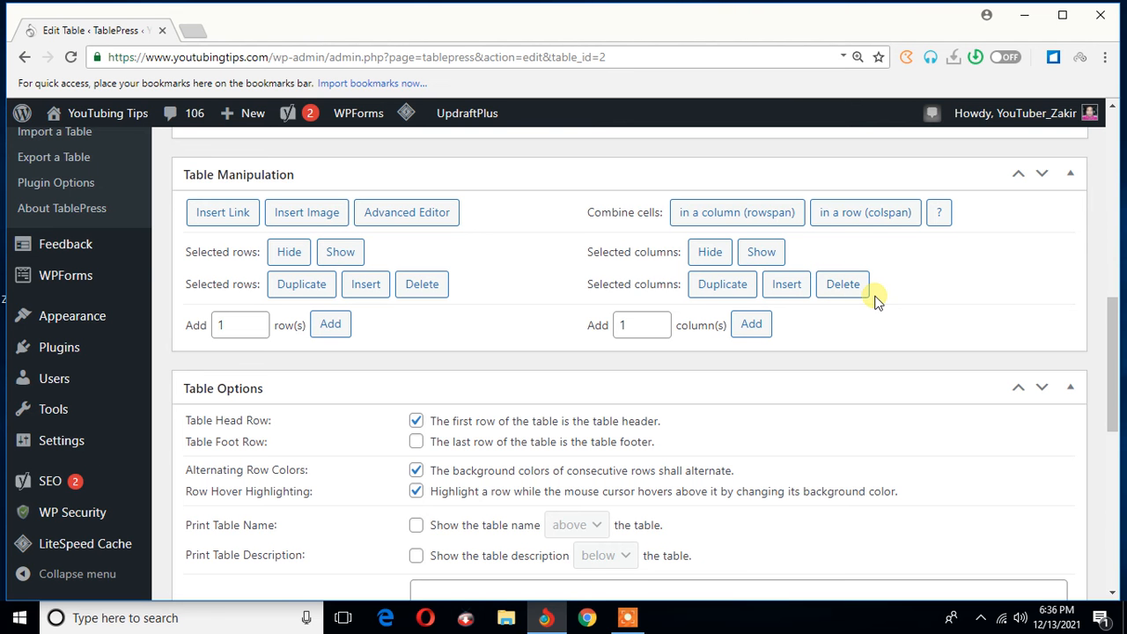
scroll(879, 299, up, 3)
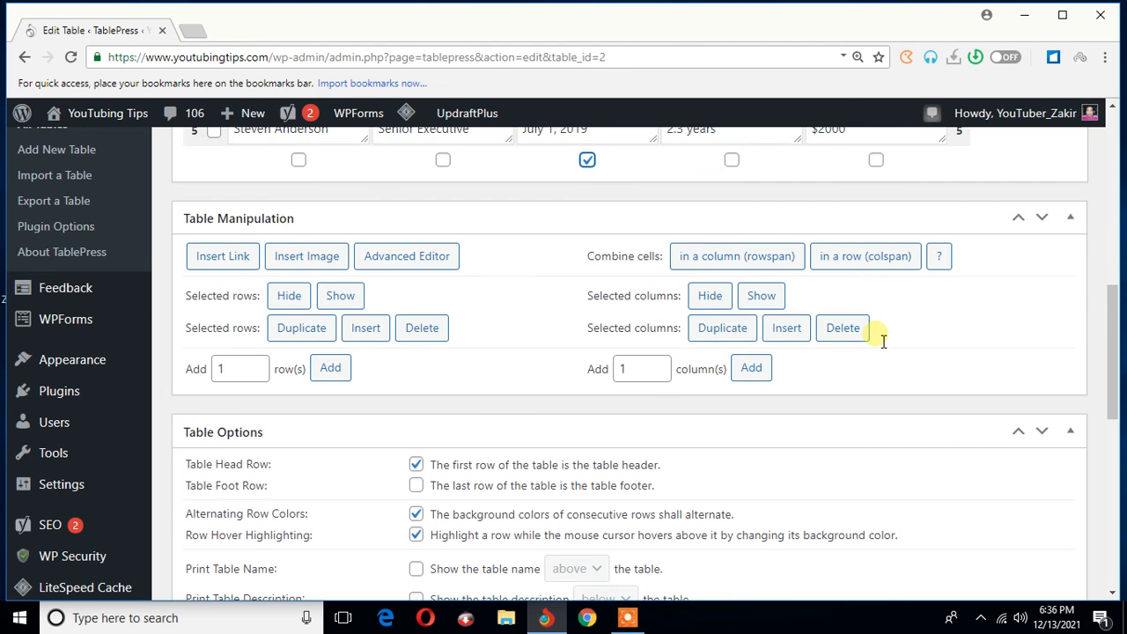
scroll(874, 337, up, 2)
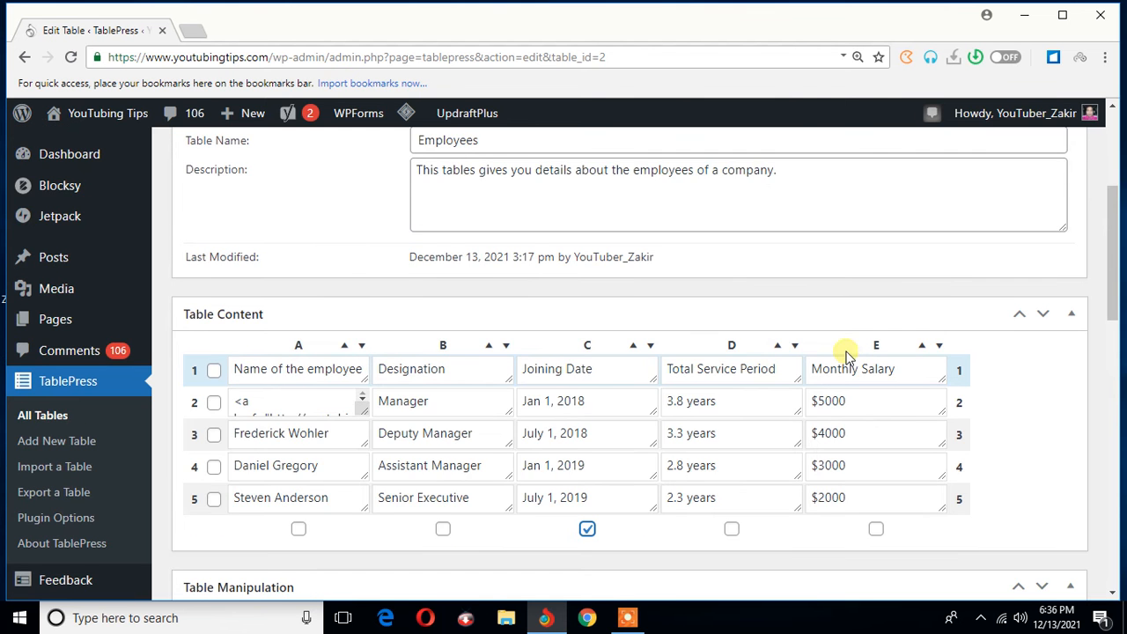
scroll(850, 358, down, 2)
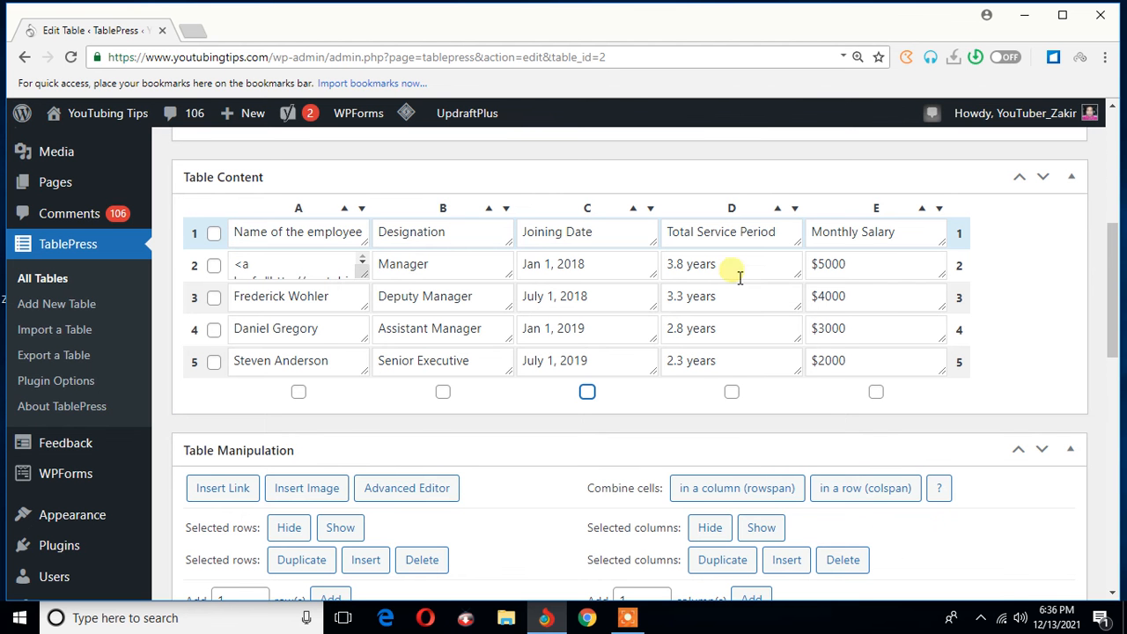
- Delete the Total Service Period column from the Employees table and confirm the deletion
click(765, 397)
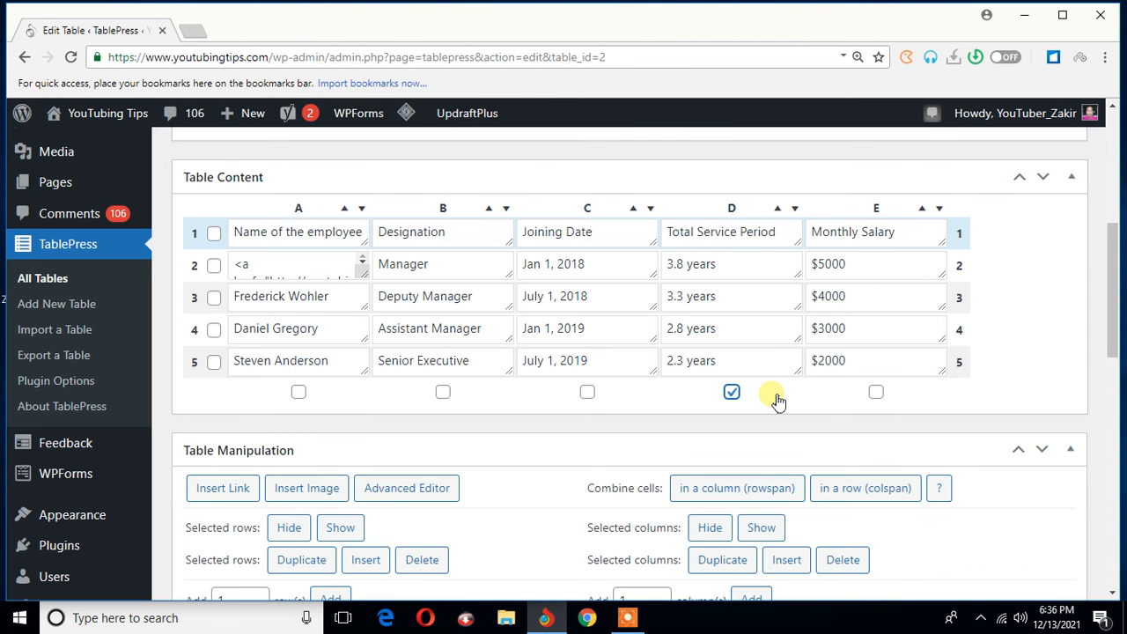
scroll(773, 392, down, 1)
scroll(774, 391, down, 3)
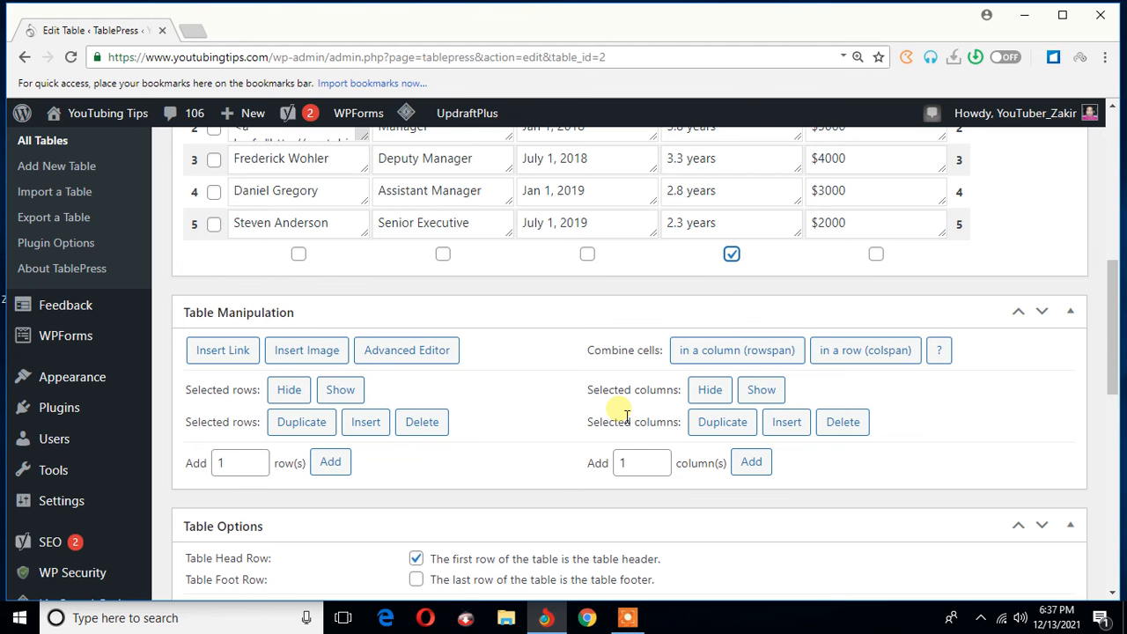
click(847, 424)
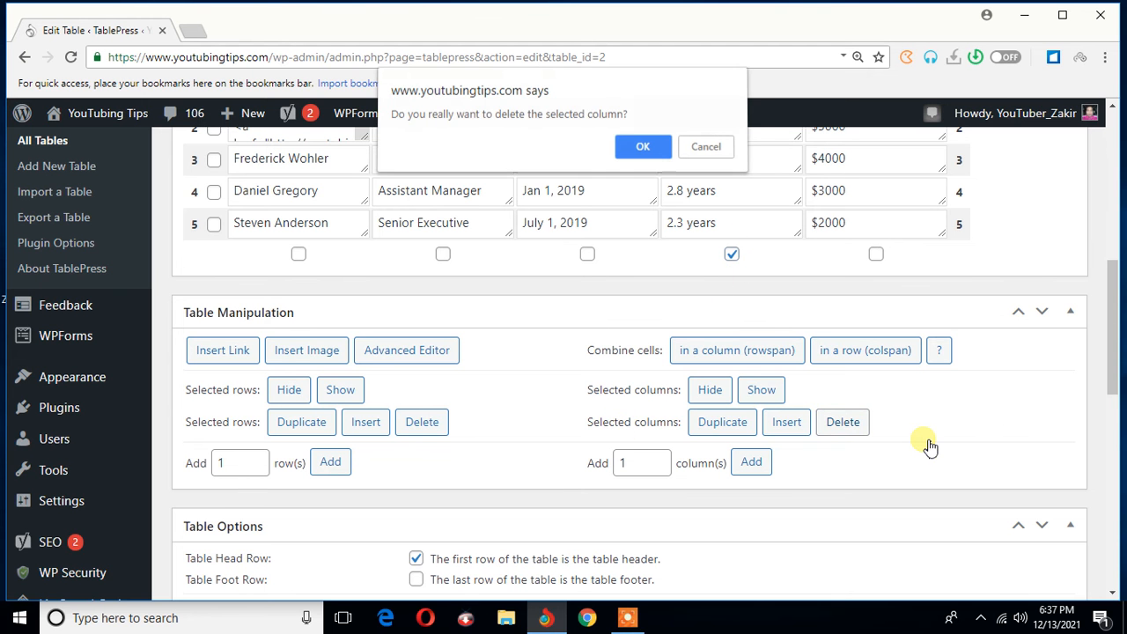
click(639, 149)
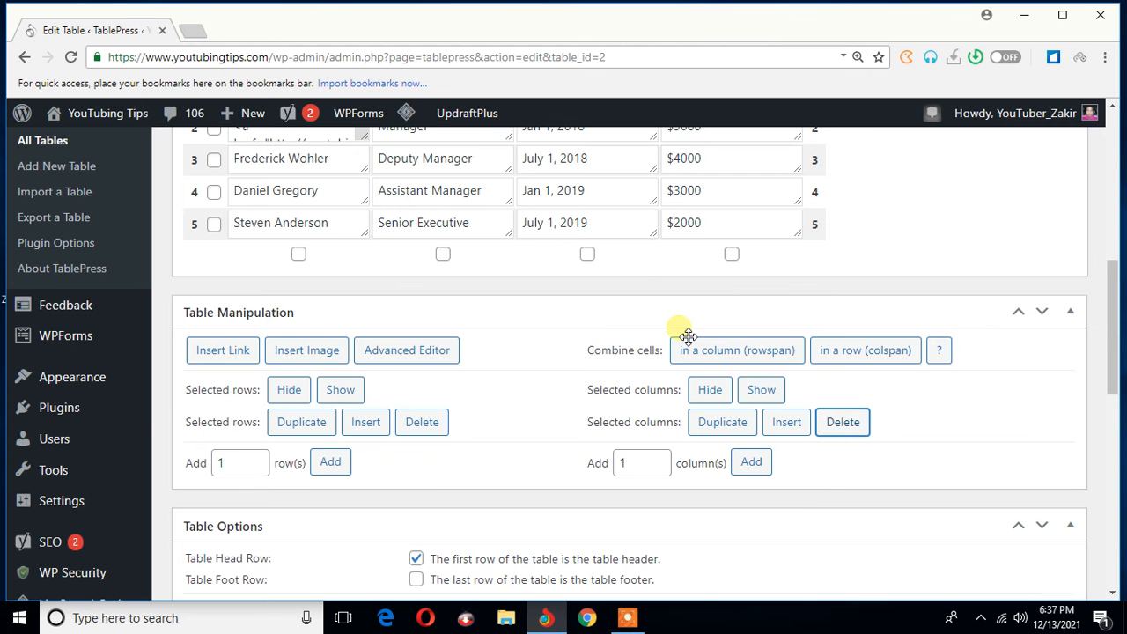
scroll(680, 330, up, 3)
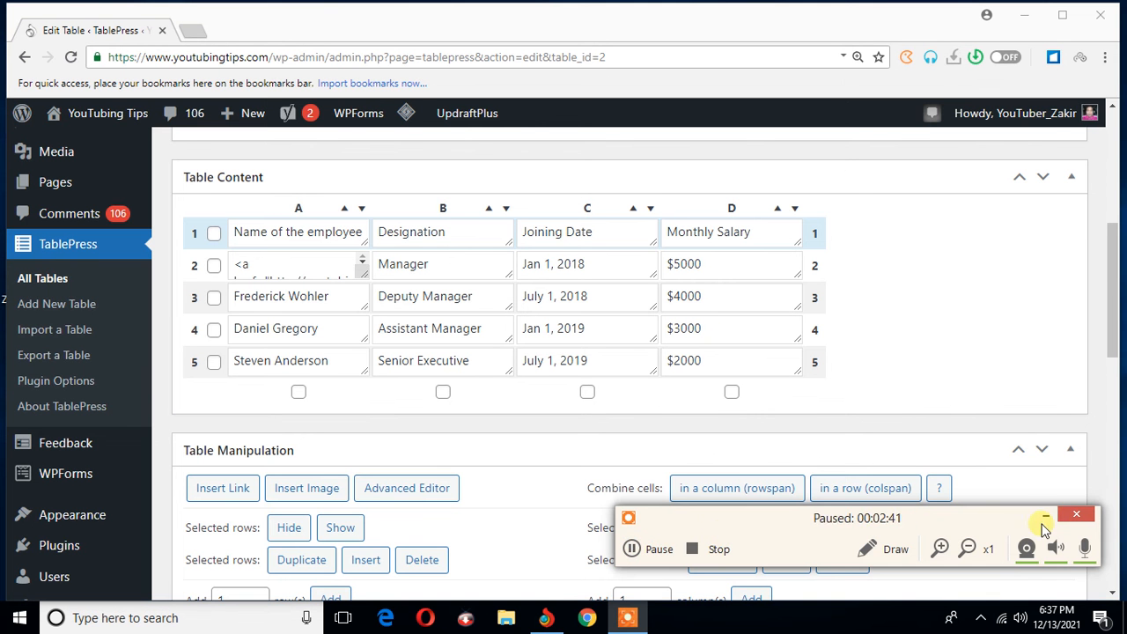
click(1052, 516)
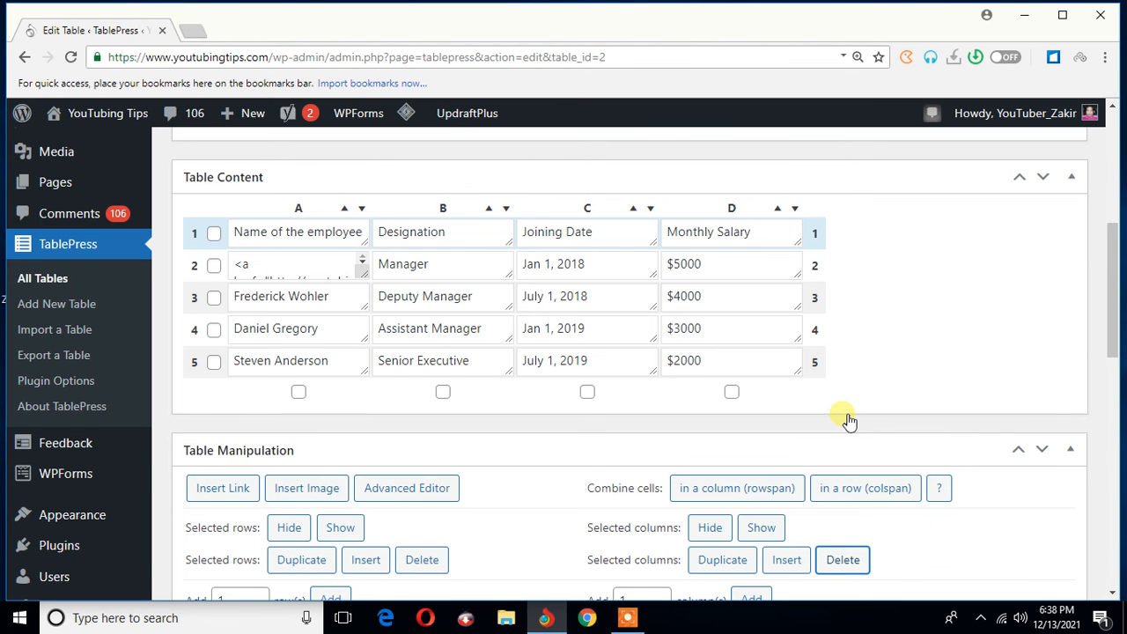
scroll(842, 420, down, 2)
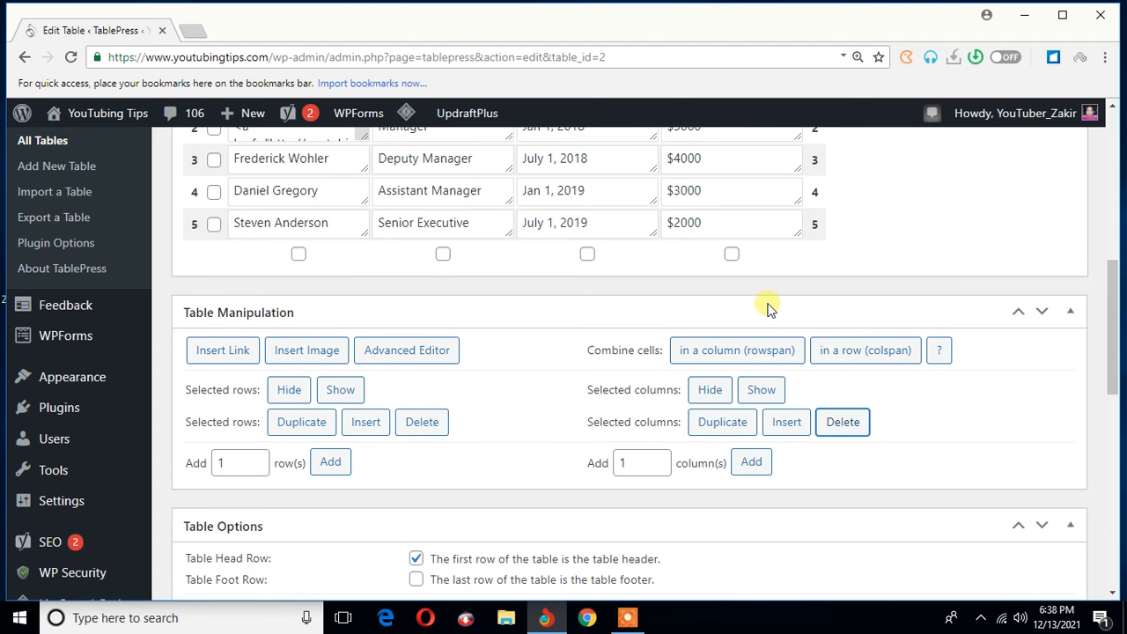
scroll(868, 335, up, 2)
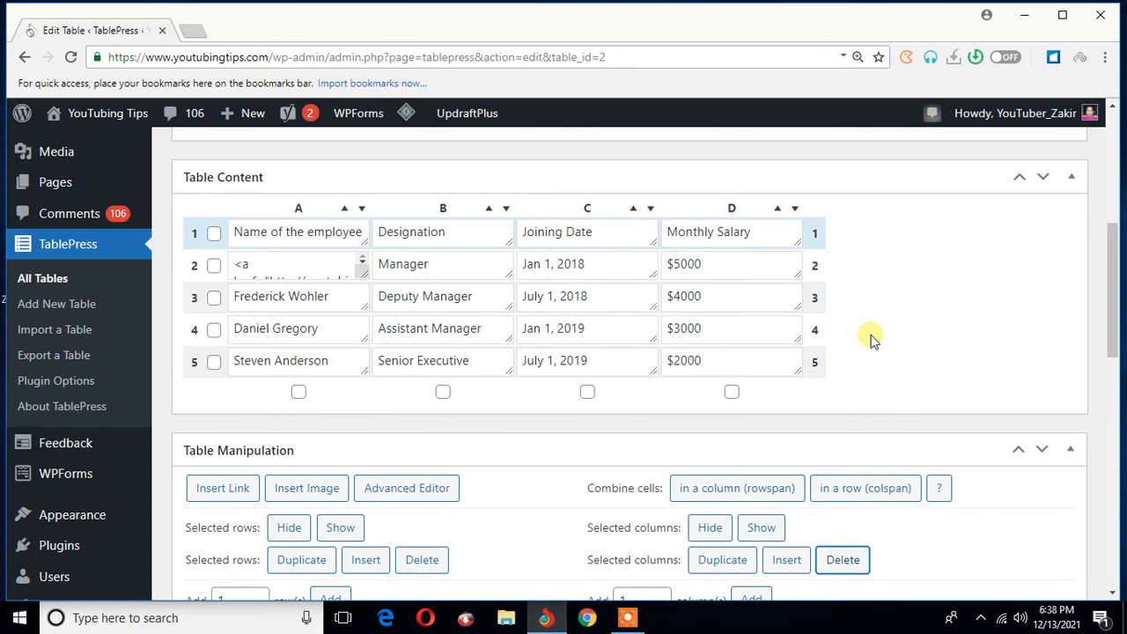
scroll(870, 335, down, 4)
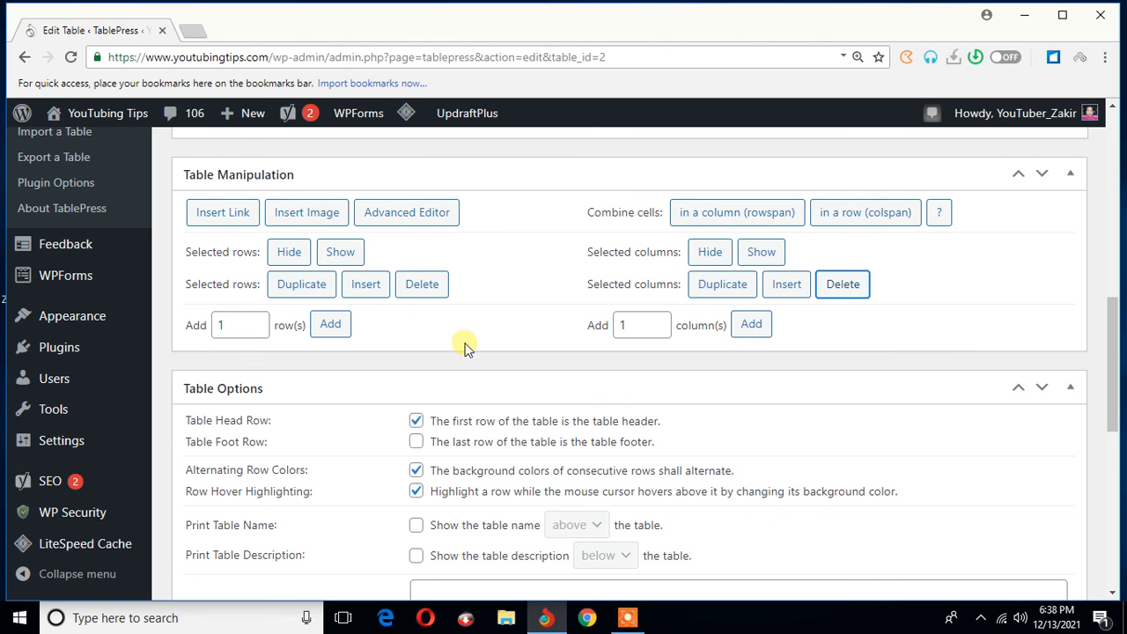
drag(646, 327, 607, 328)
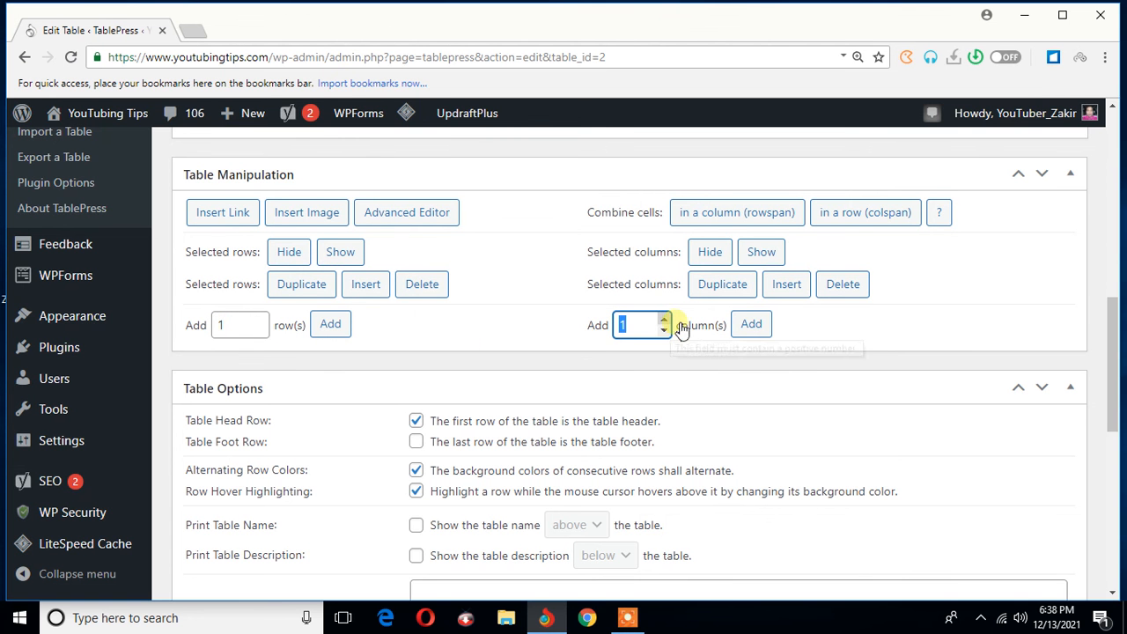
text(2)
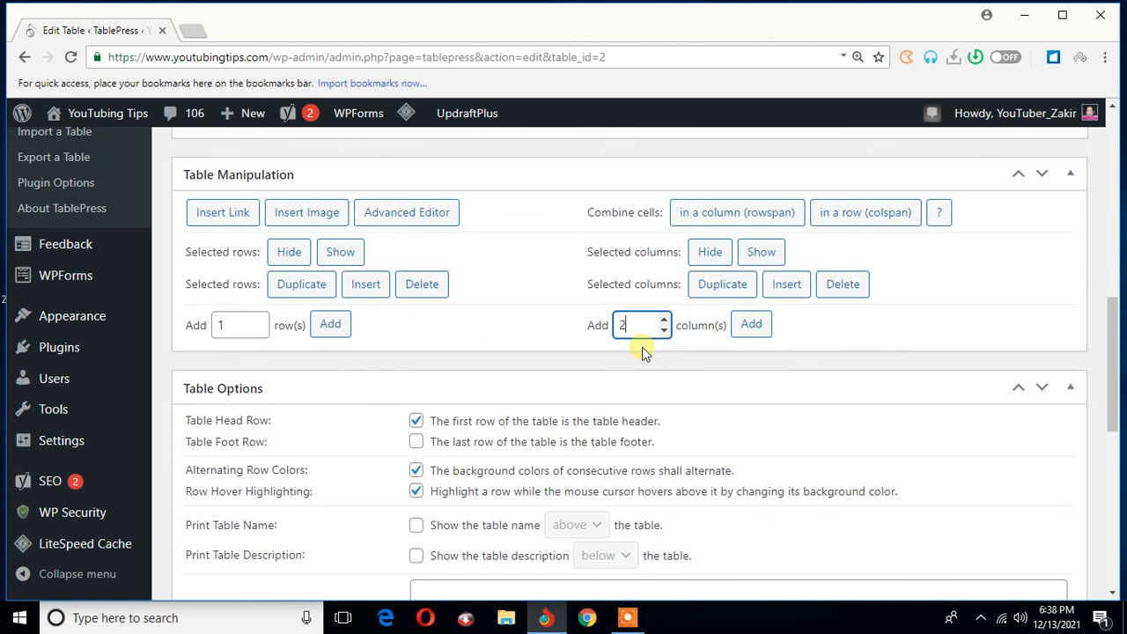
key(BackSpace)
text(3)
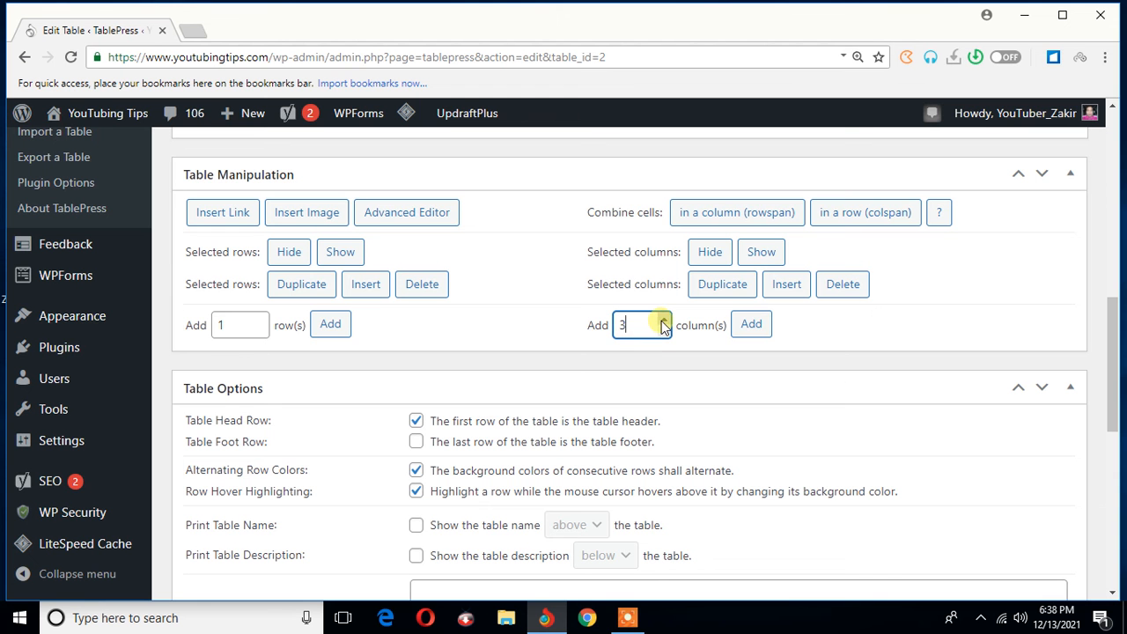
click(663, 321)
click(663, 320)
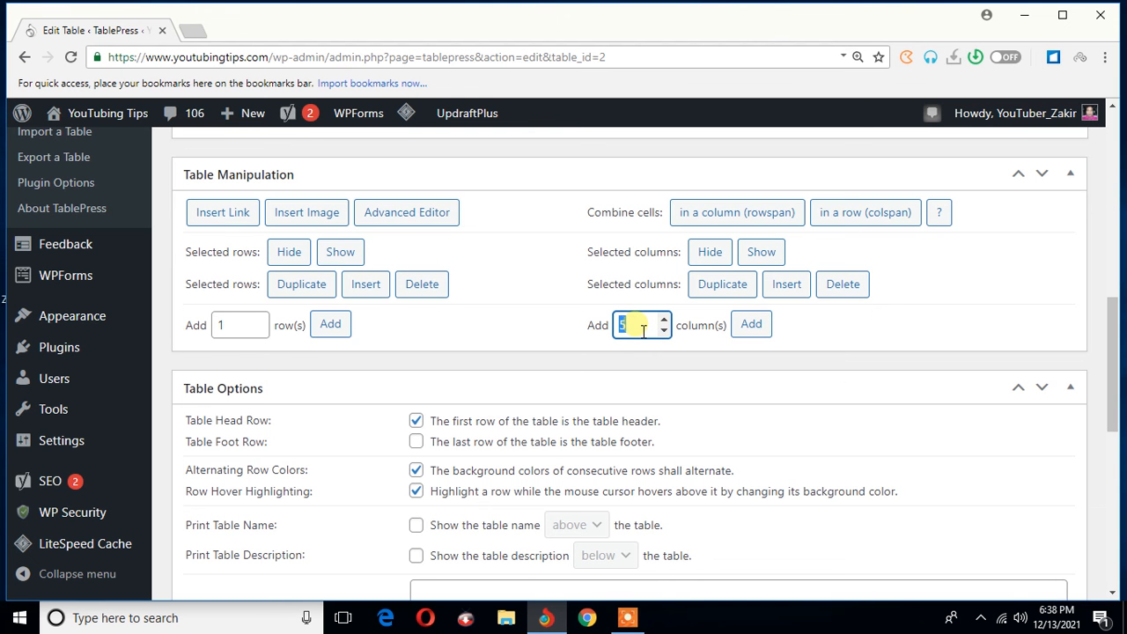
text(1)
click(245, 332)
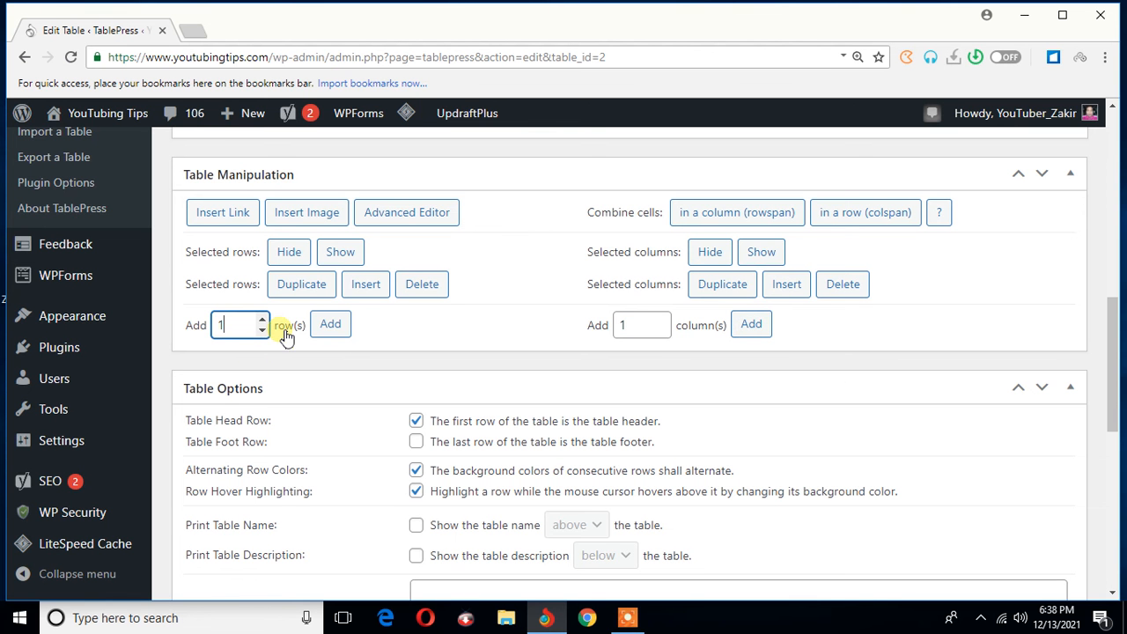
click(265, 321)
click(265, 322)
click(265, 322)
text(1)
- Insert an empty column before the Designation column in the table
scroll(781, 398, up, 2)
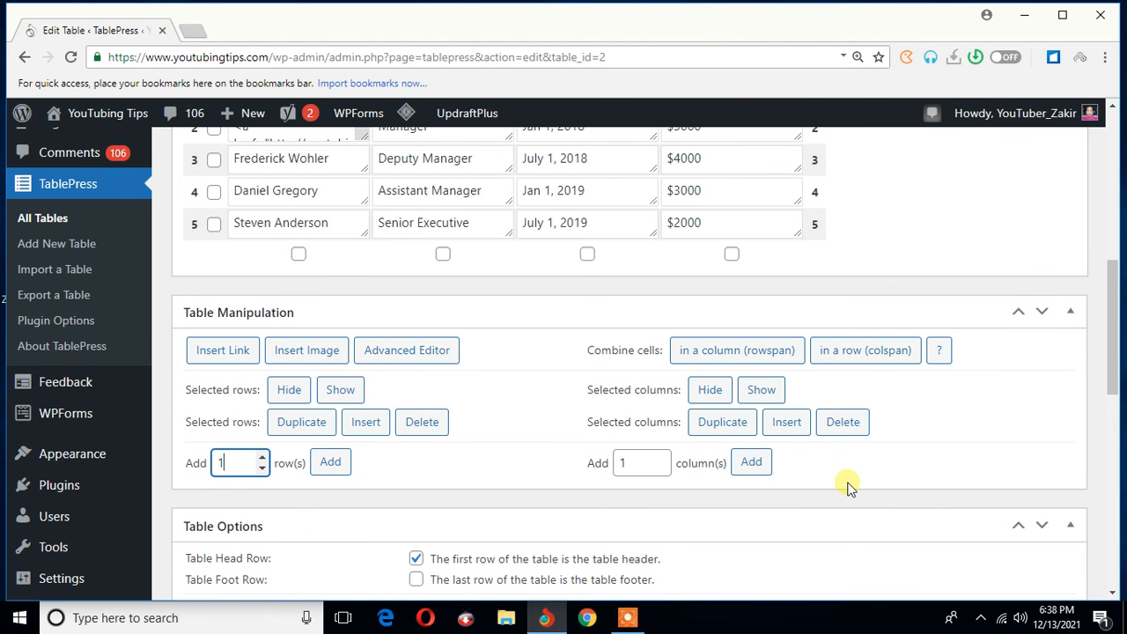
scroll(848, 487, up, 2)
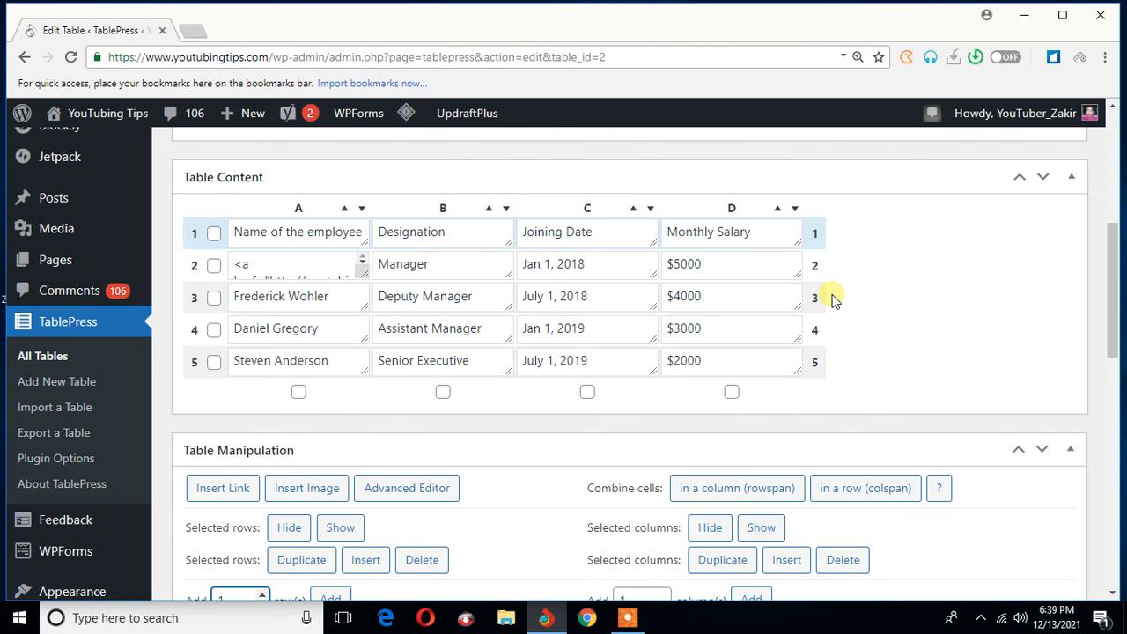
scroll(893, 307, up, 2)
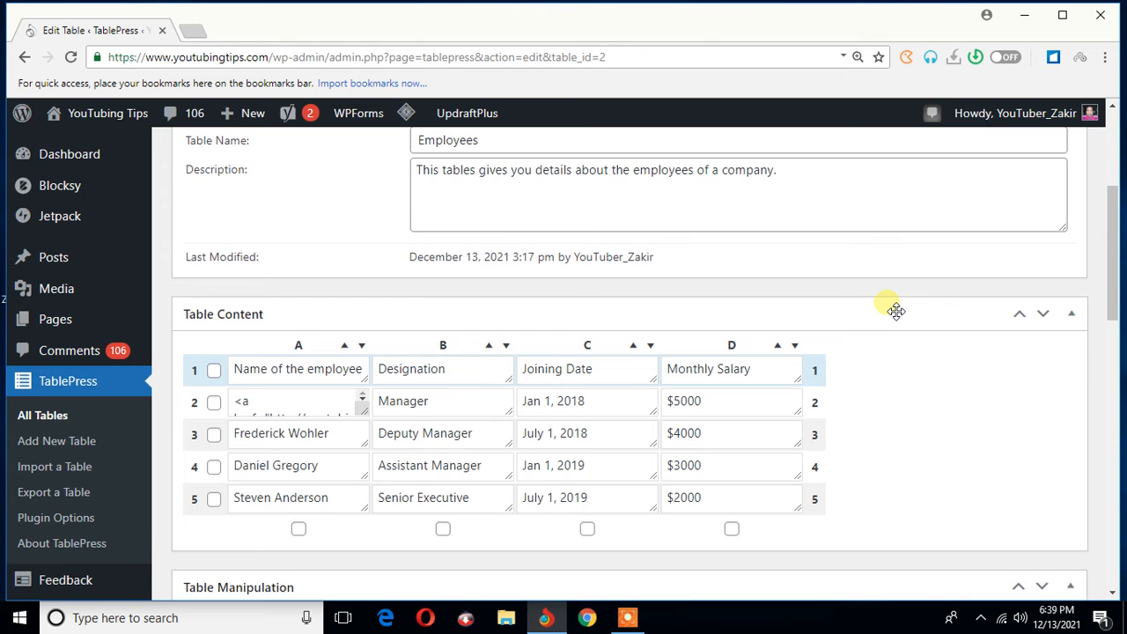
scroll(895, 311, down, 4)
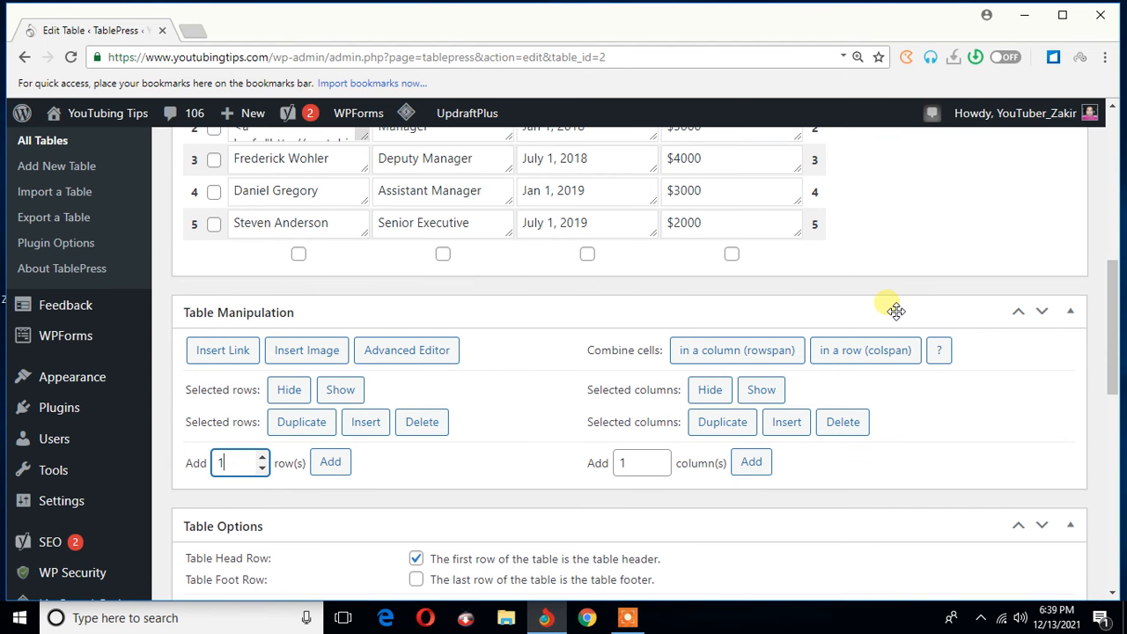
scroll(896, 311, up, 2)
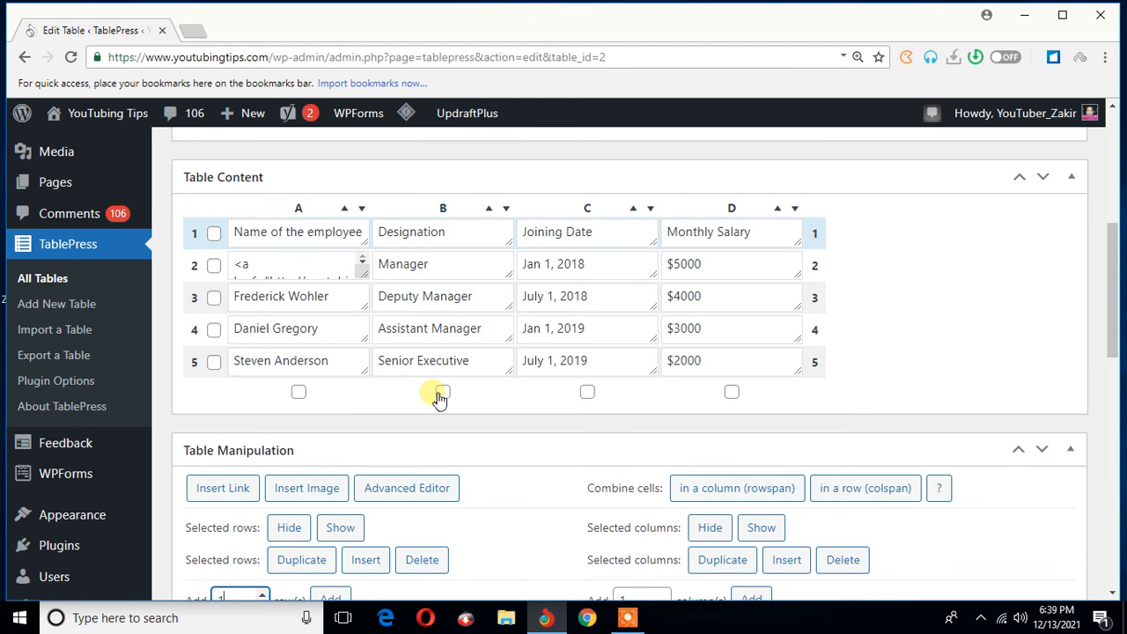
click(442, 393)
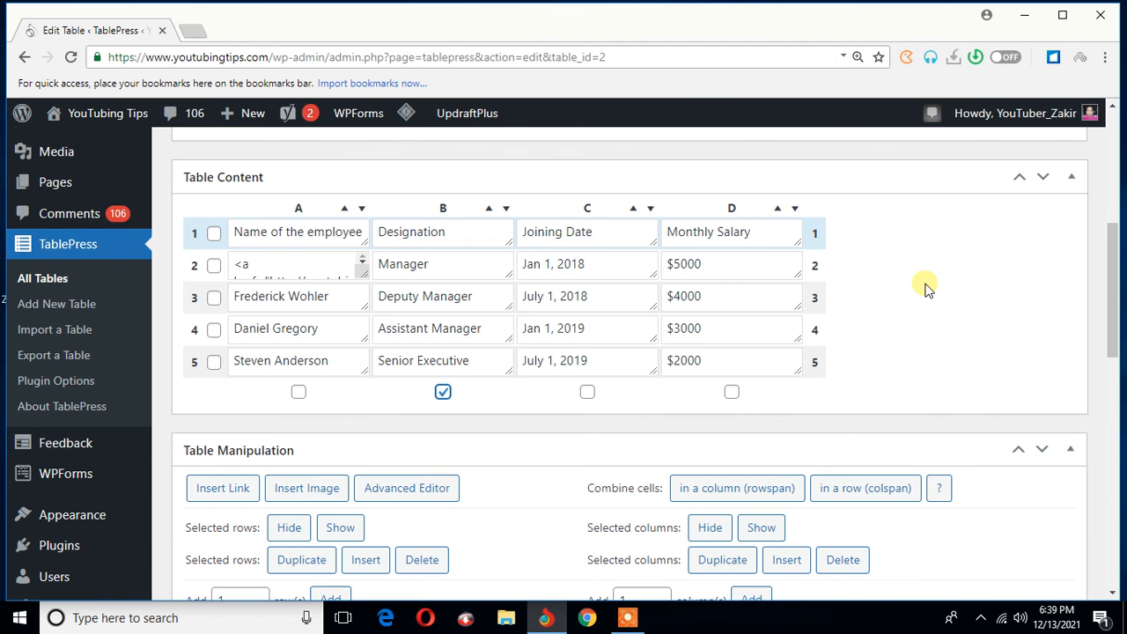
scroll(925, 287, down, 3)
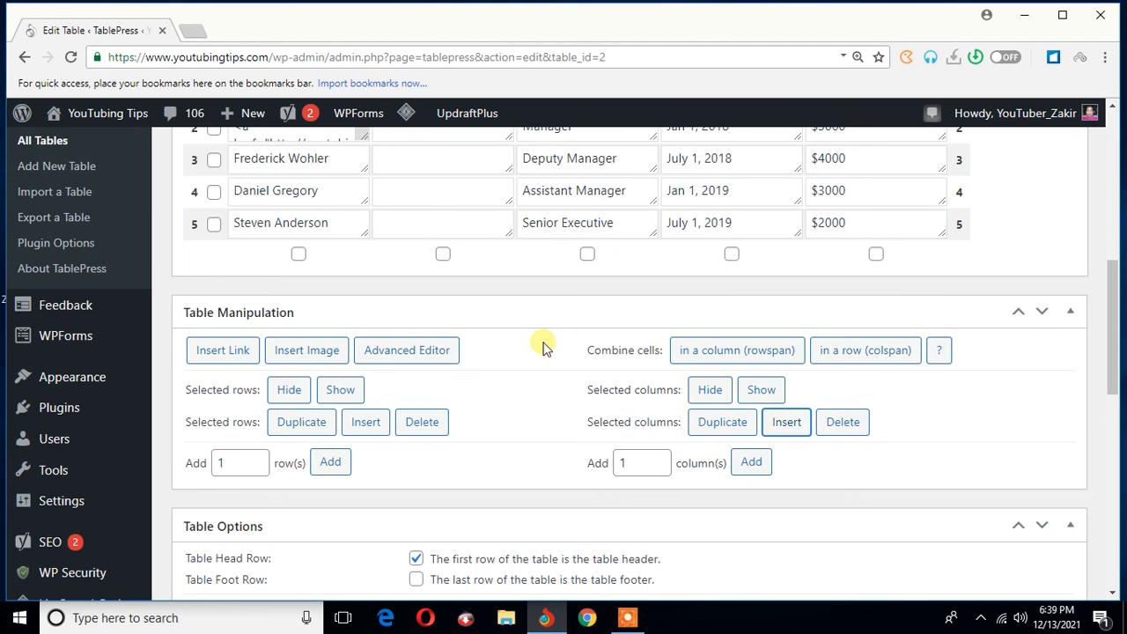
- Move the empty column to position D, between the Joining Date and Monthly Salary columns
scroll(543, 348, up, 2)
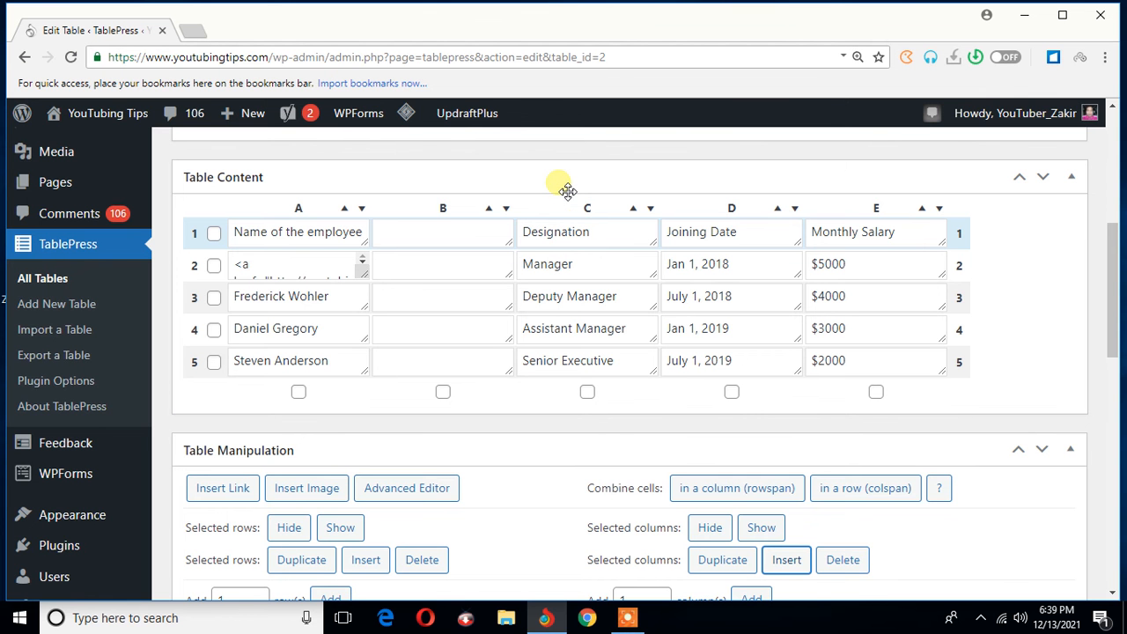
click(445, 239)
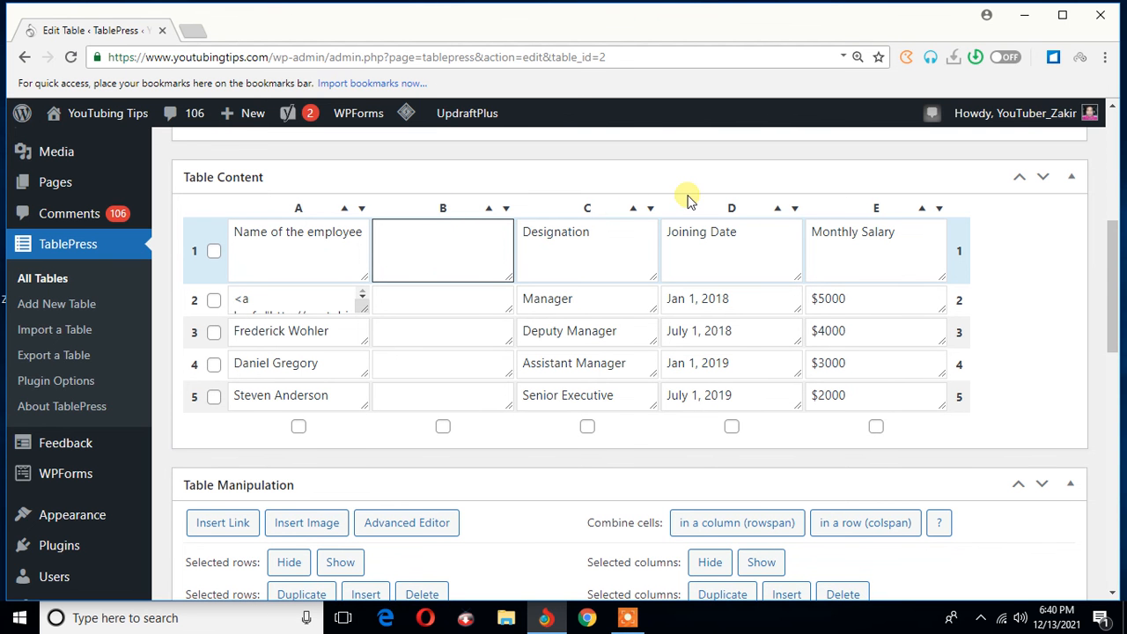
drag(690, 198, 731, 216)
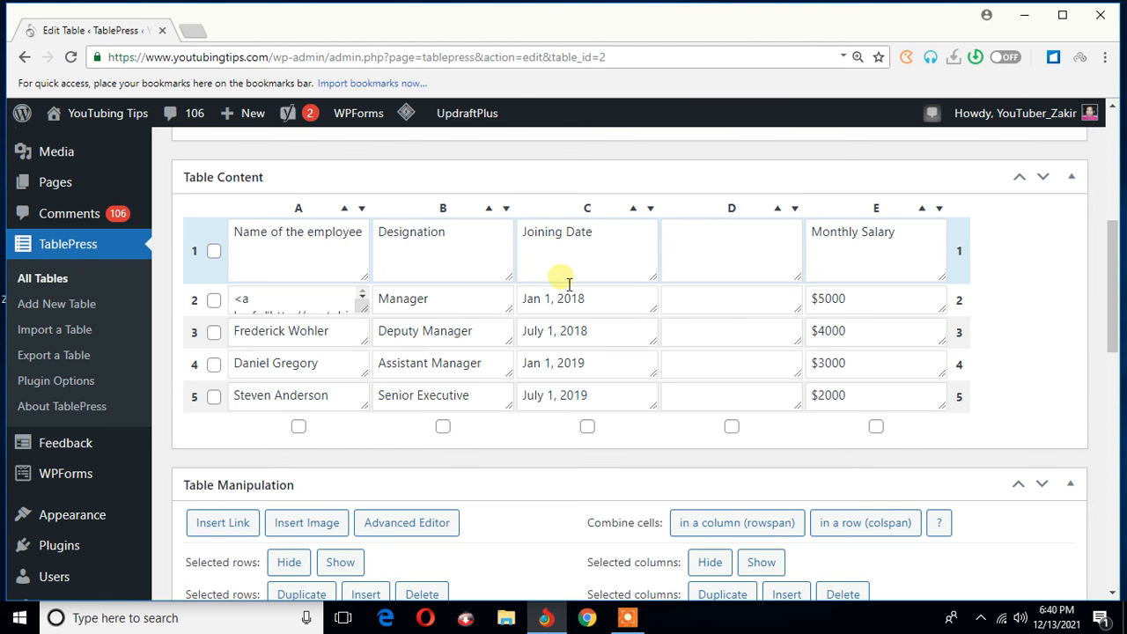
- Enter "Total Service Period" as the header of the empty column D
click(735, 265)
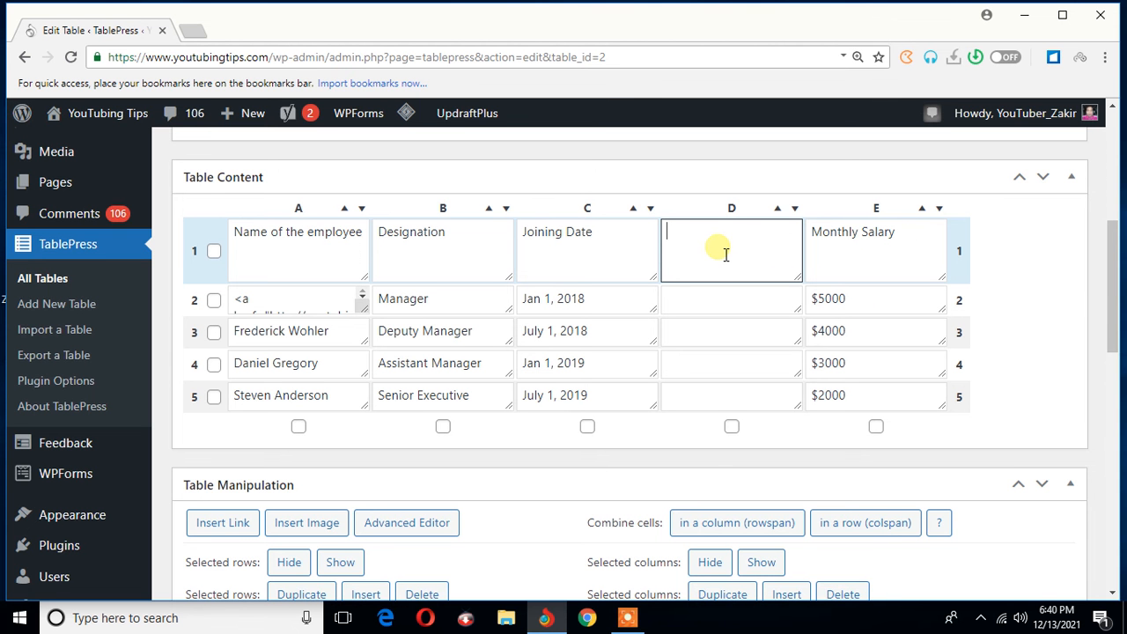
text(Total Service Period)
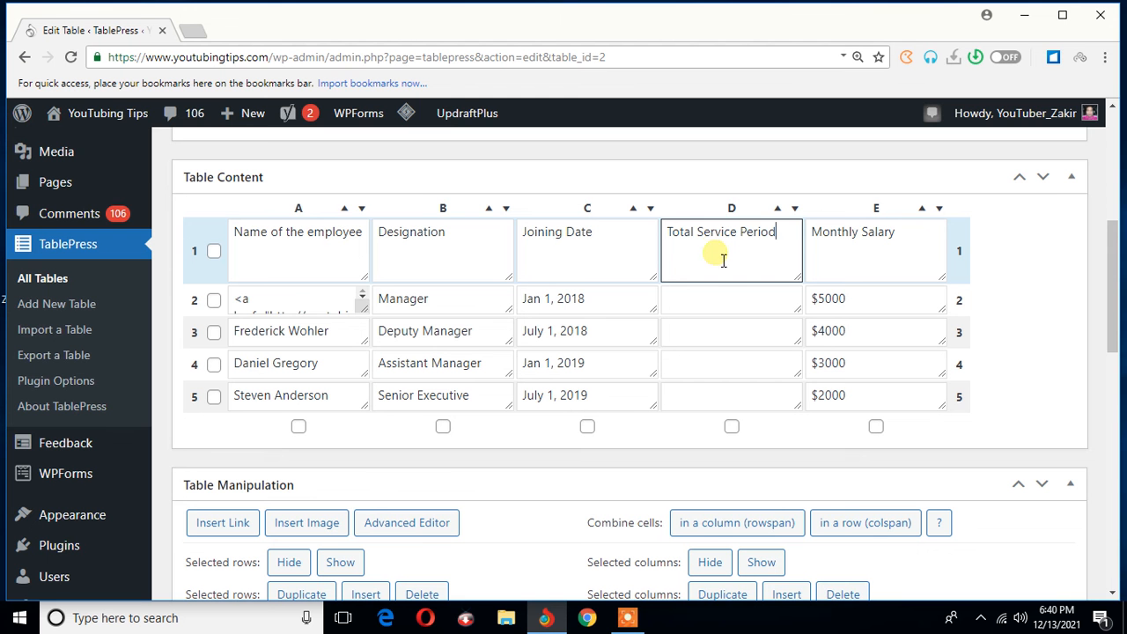
- Fill in the total service period as "3.8 years" for the Manager and "3.3 years" for the Deputy Manager
click(720, 303)
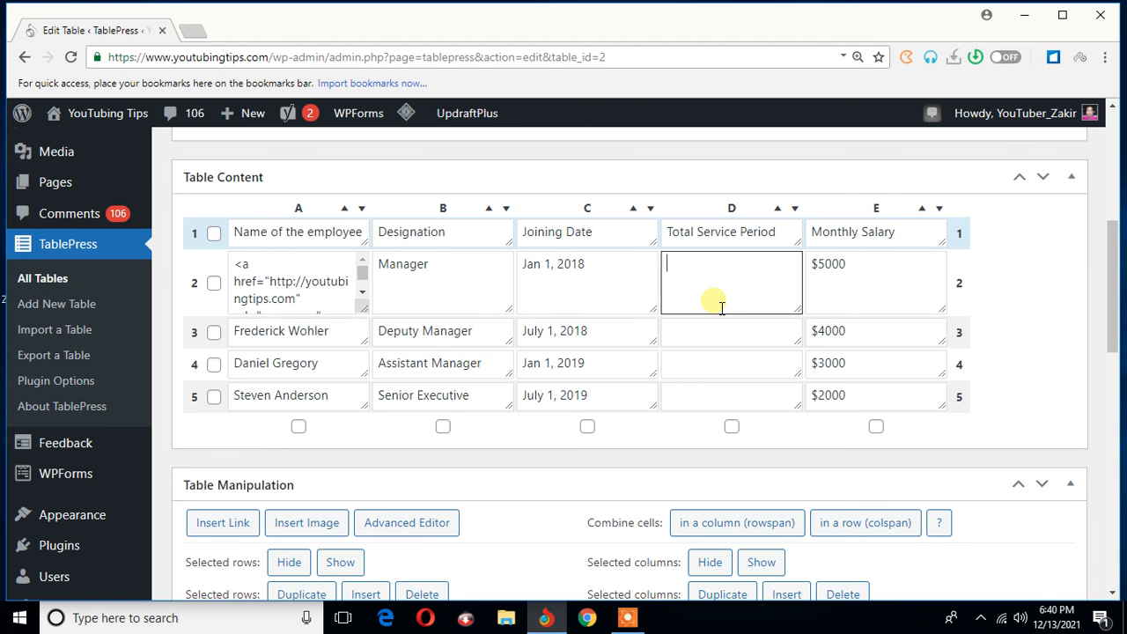
text(3.8 years)
click(698, 335)
text(3.3 years)
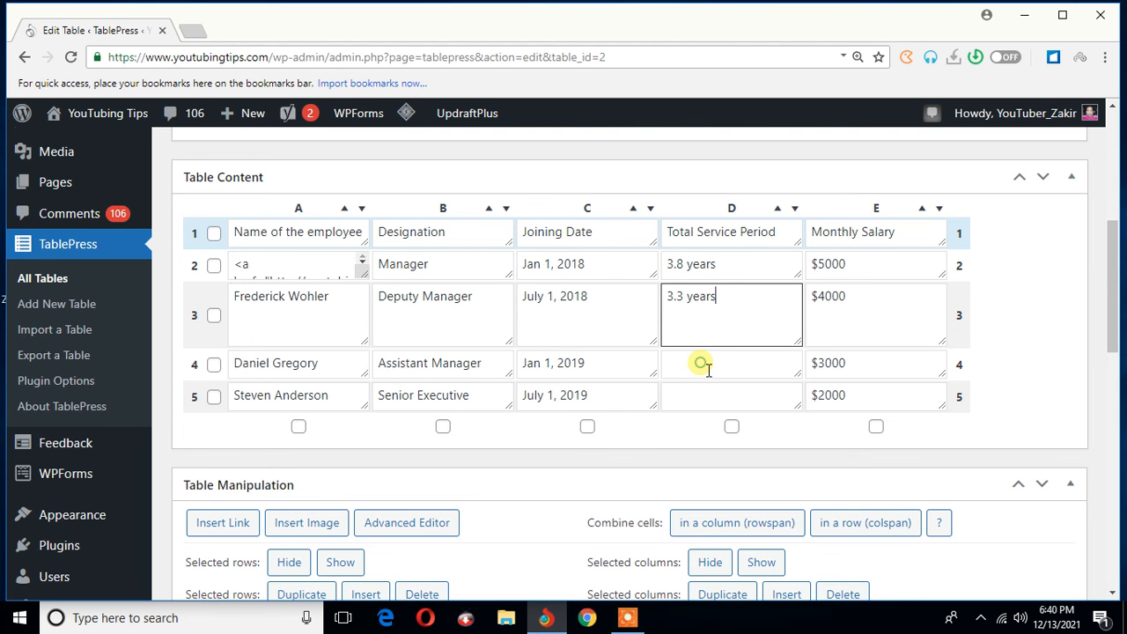
- Fill in the total service period as "2.8 years" for the Assistant Manager and "2.3 years" for the Senior Executive
click(708, 368)
text(2)
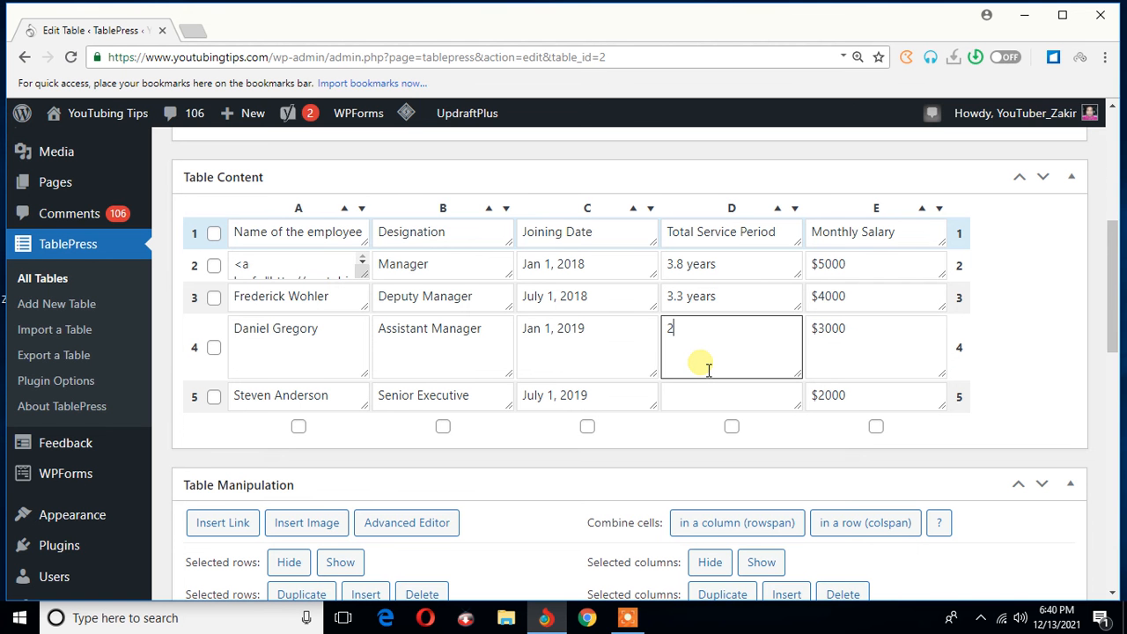
text(.8 years)
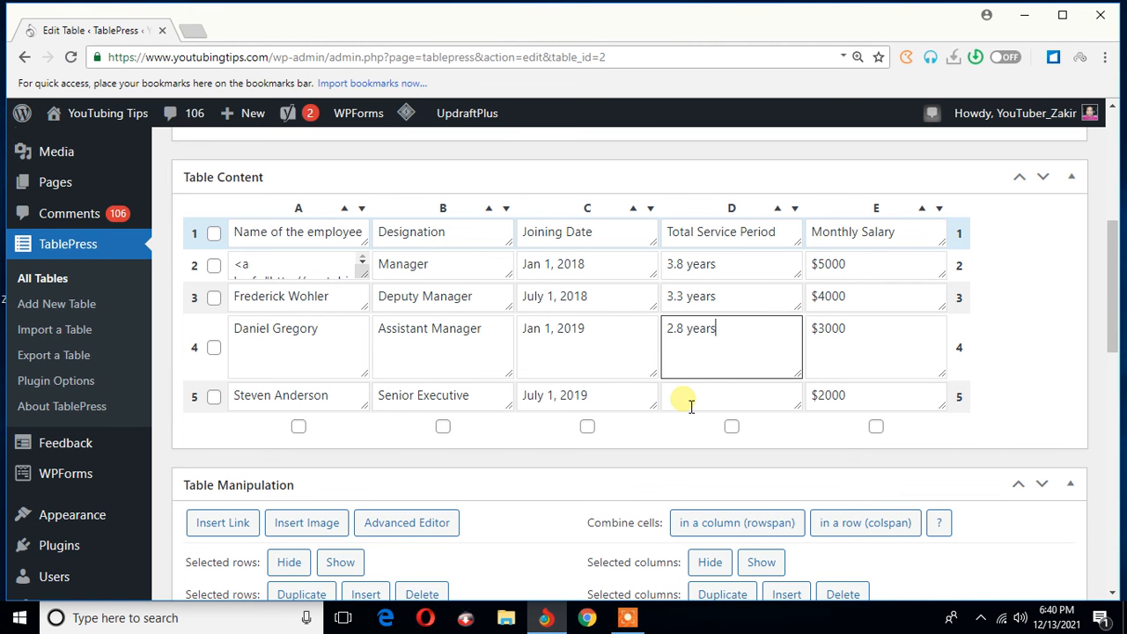
click(687, 398)
text(2.3 years)
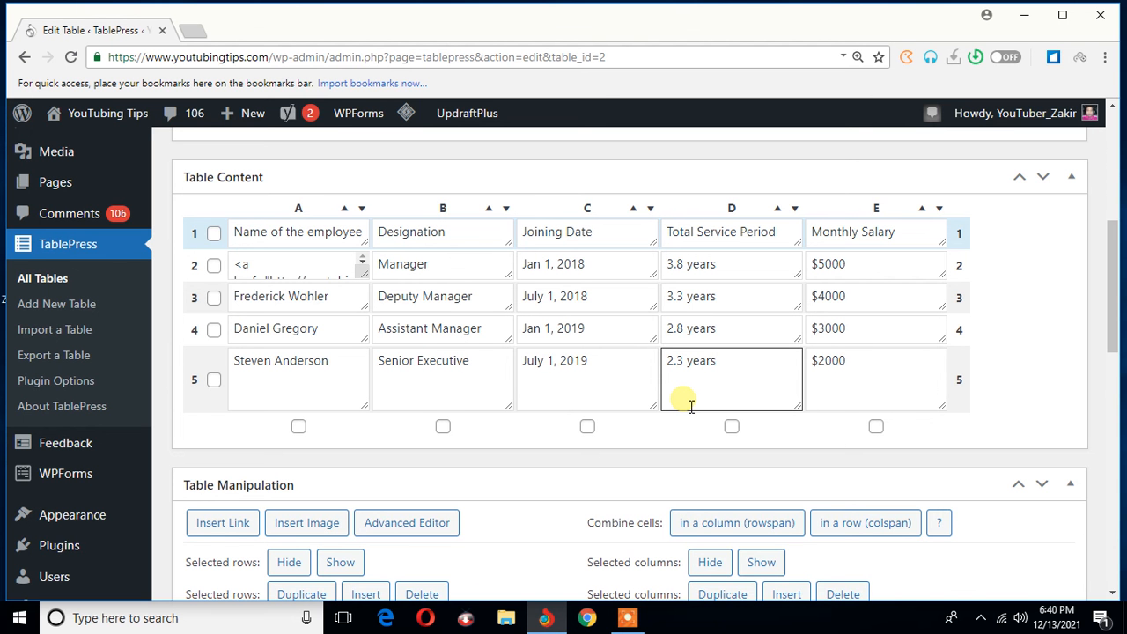
- Save the changes to the Employees table and open its preview
click(669, 445)
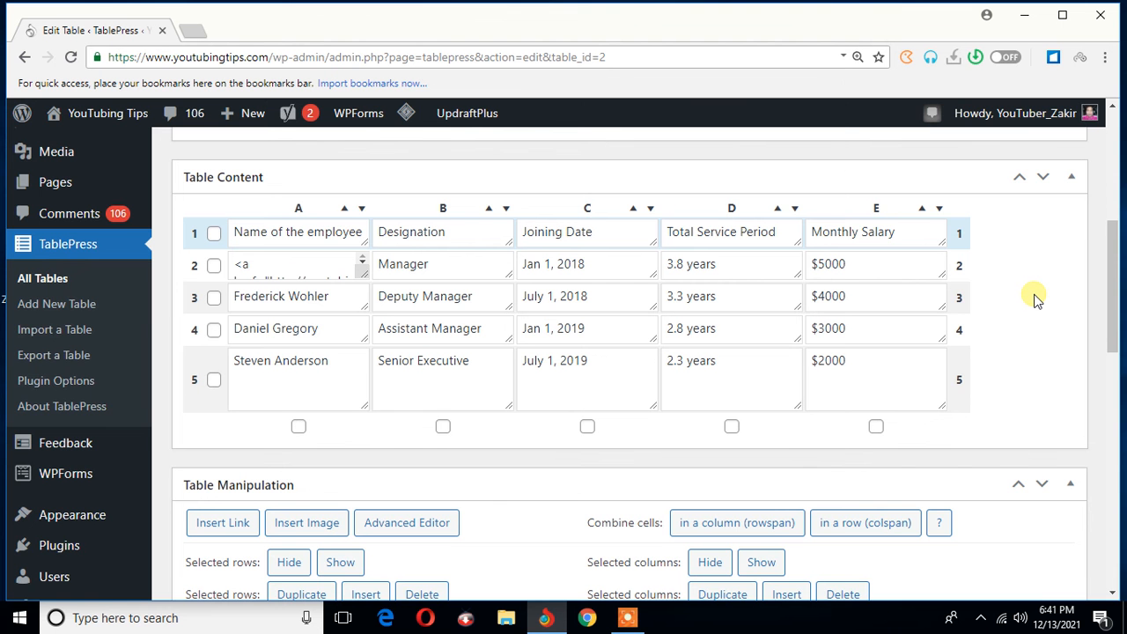
scroll(1036, 300, up, 5)
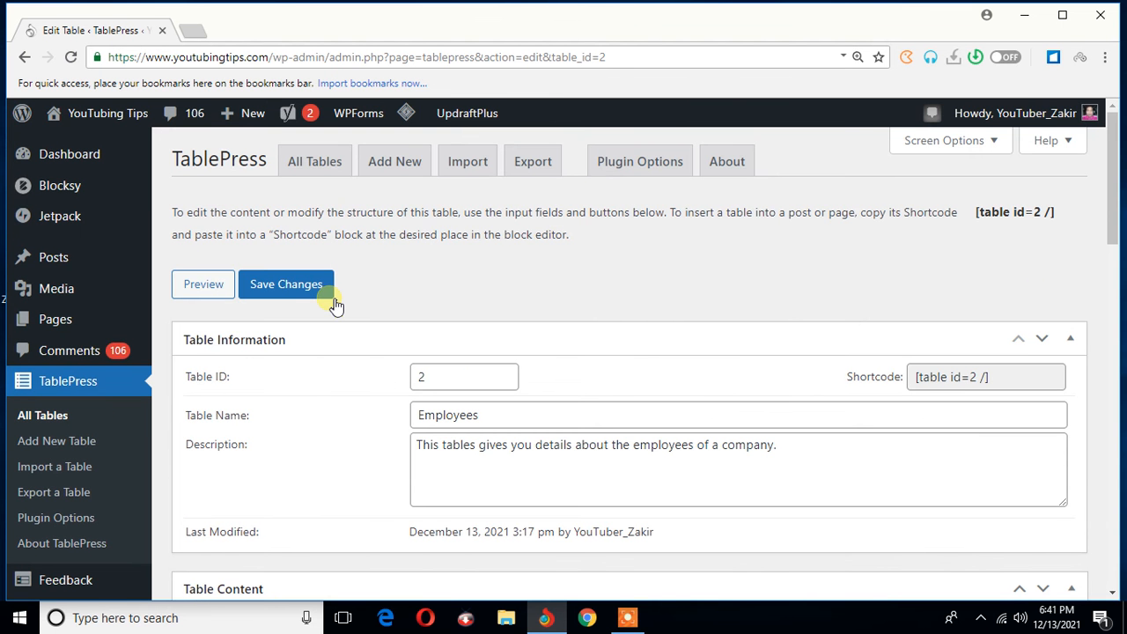
click(334, 303)
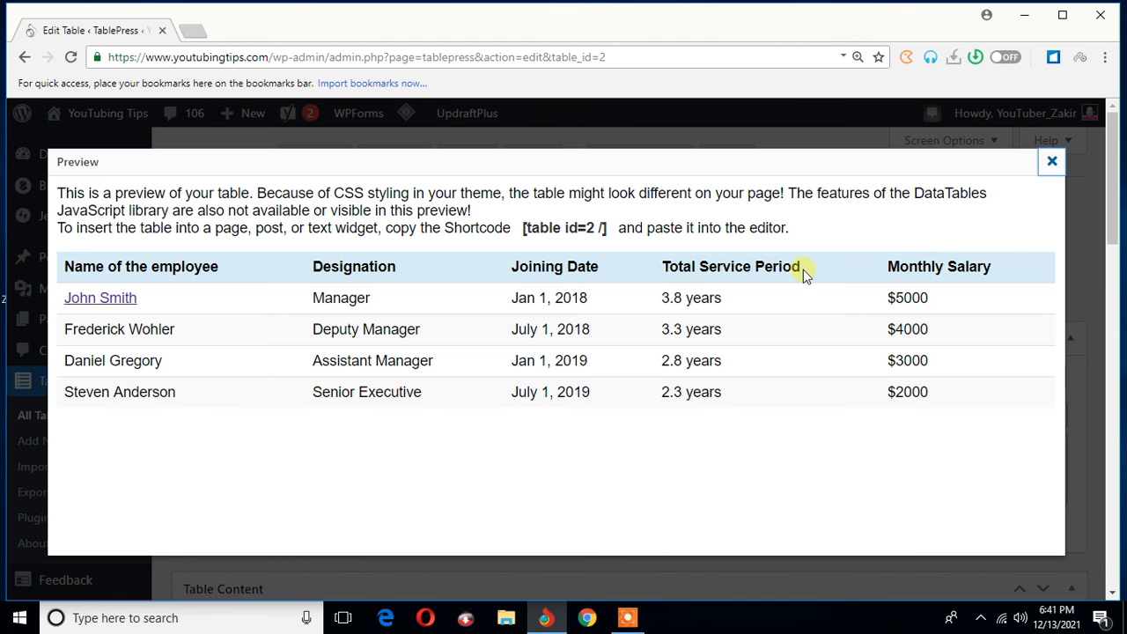
click(627, 617)
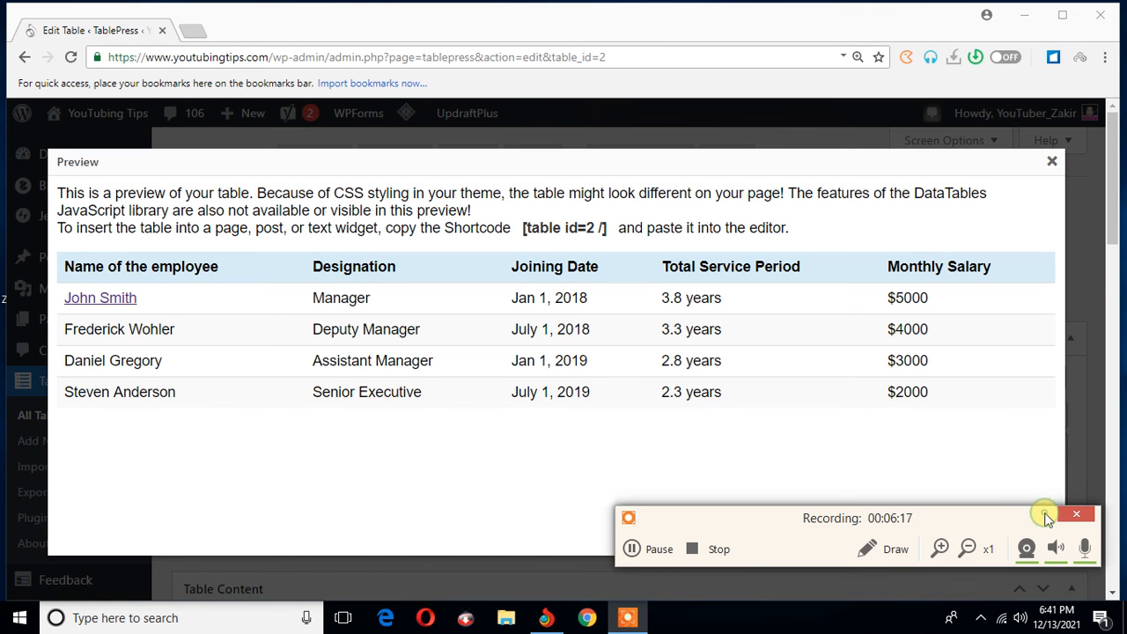
click(1046, 516)
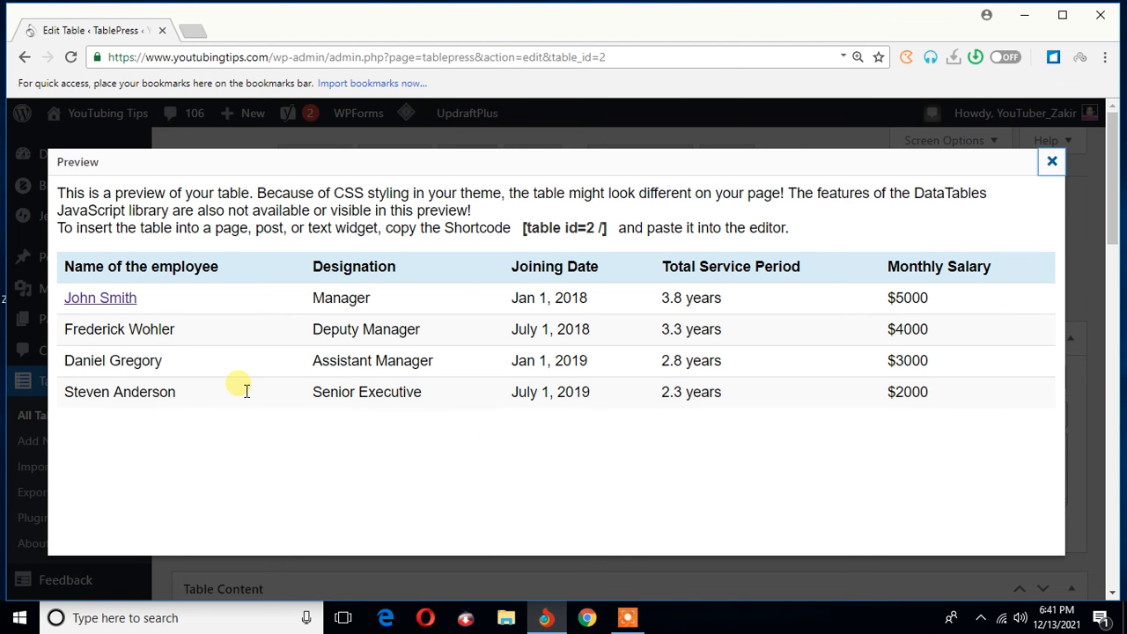
- Test the linked employee name in the table preview, and close the linked page and the preview
click(130, 302)
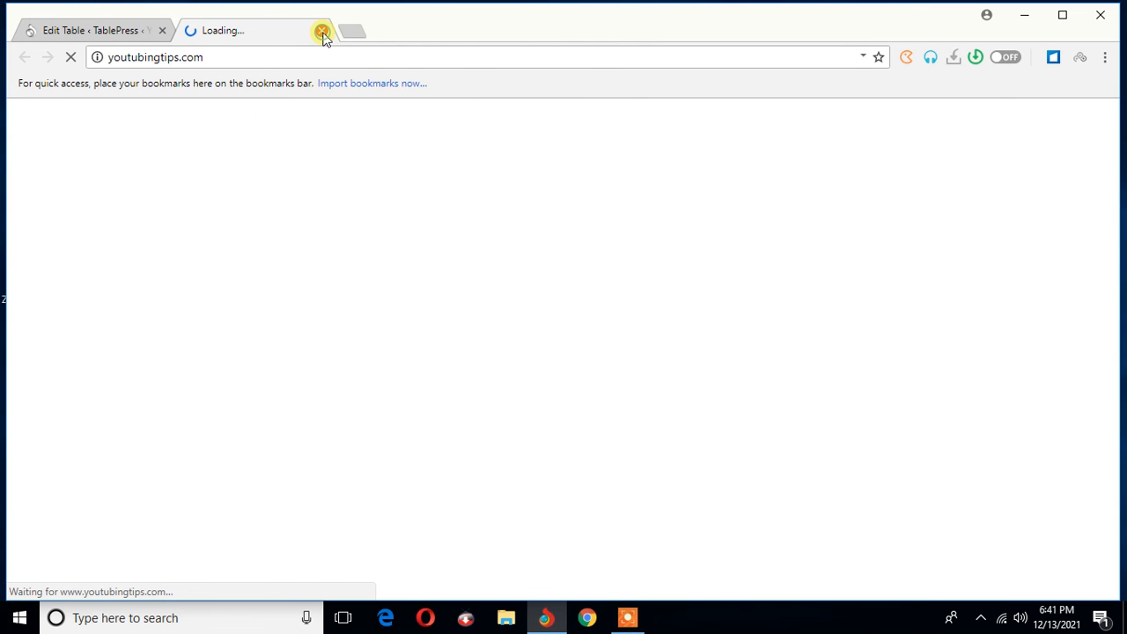
click(322, 33)
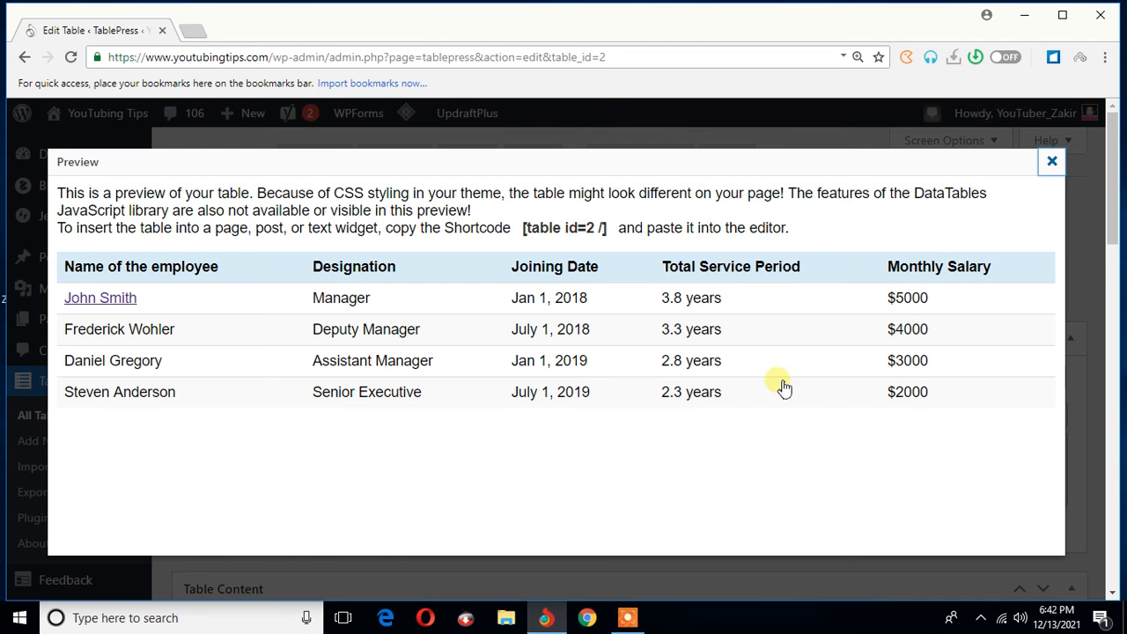
click(1051, 161)
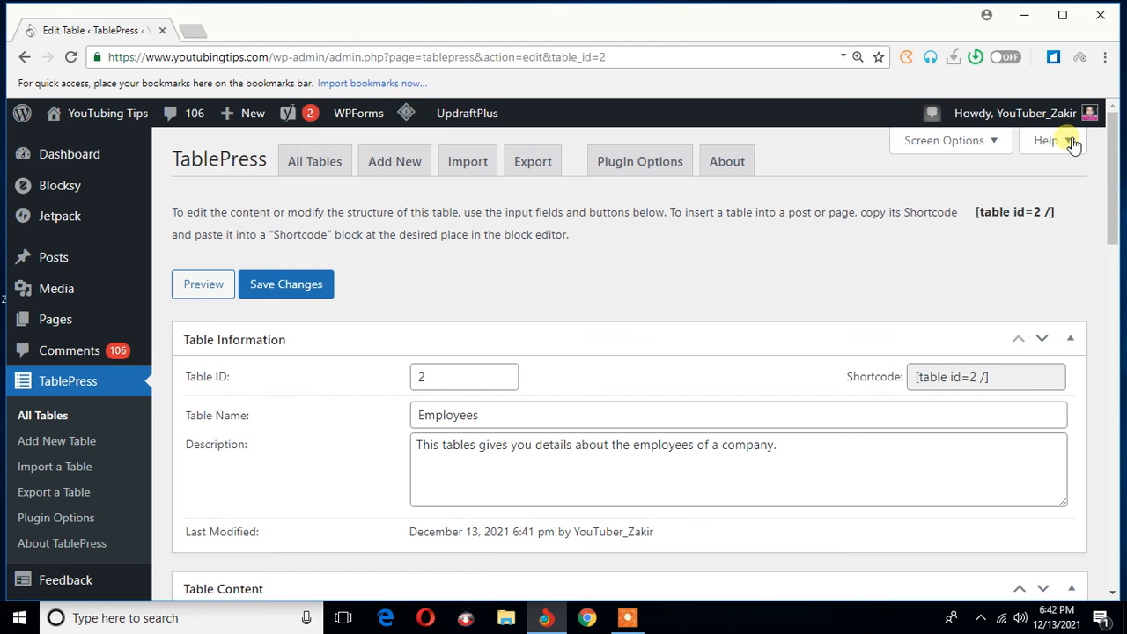
- Open the Advanced Editor for the Senior Executive's cell in the Joining Date column
scroll(778, 282, down, 1)
scroll(778, 282, down, 4)
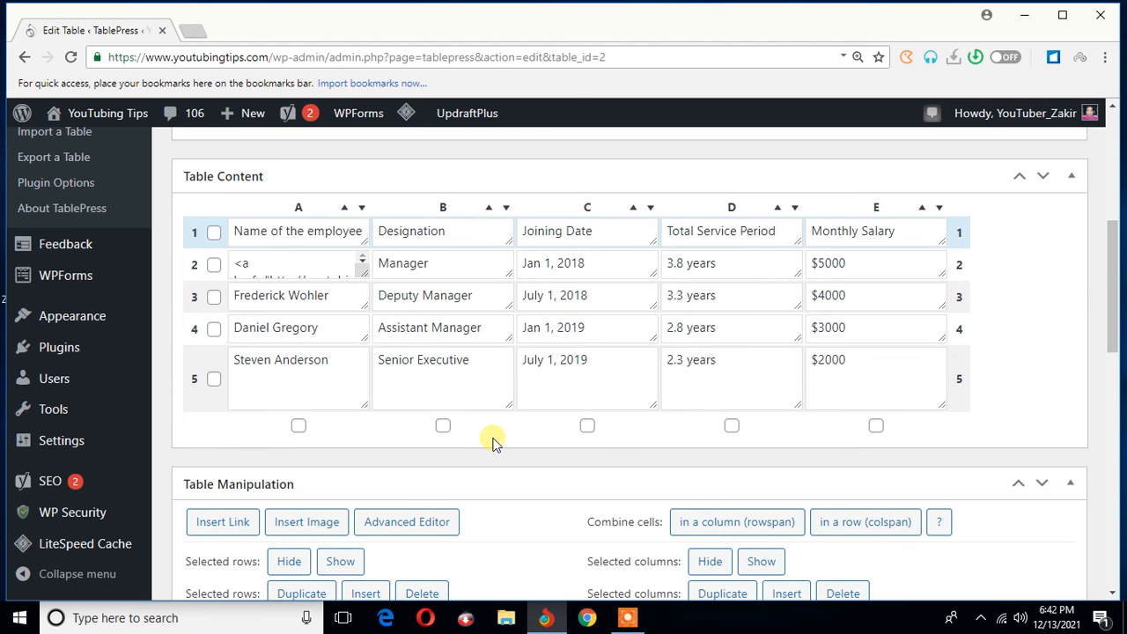
scroll(495, 442, down, 3)
scroll(501, 443, down, 1)
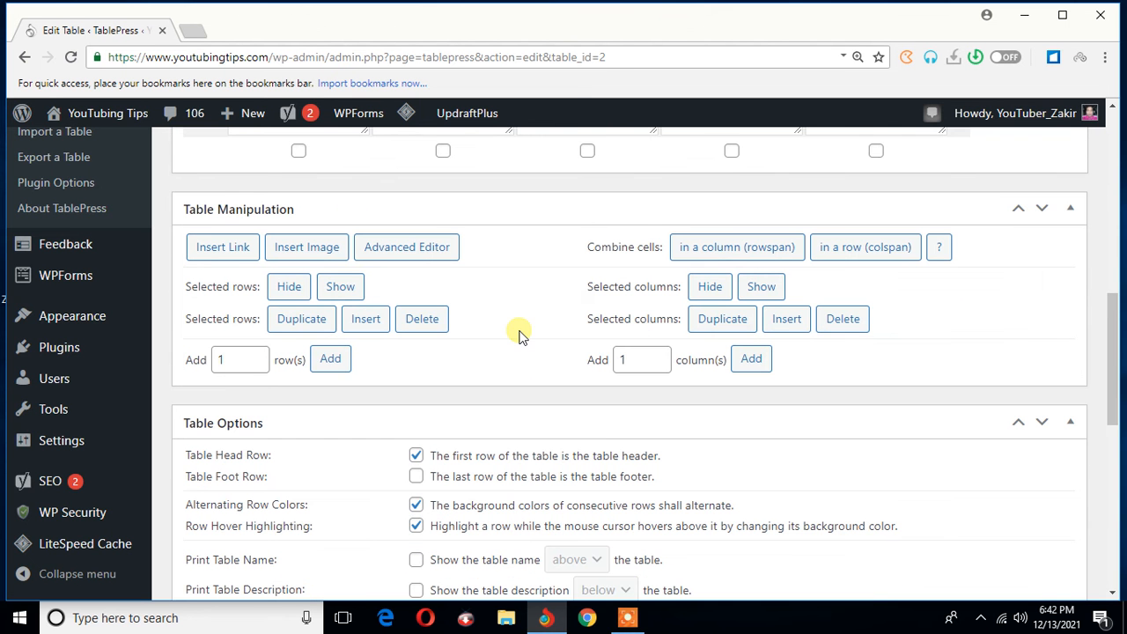
click(407, 254)
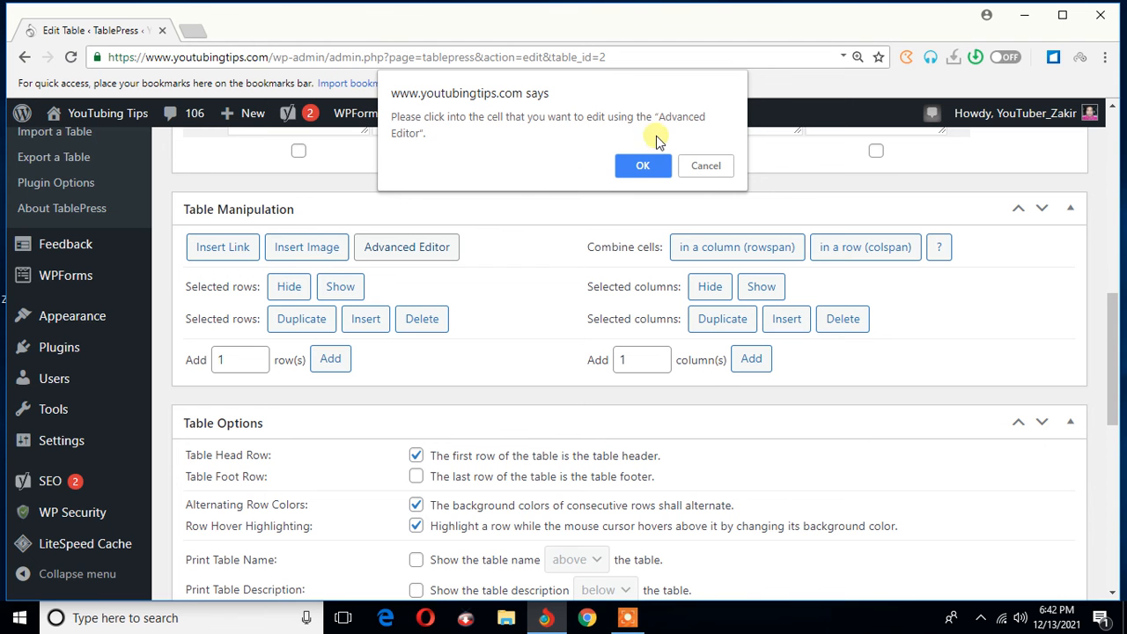
click(631, 164)
key(Return)
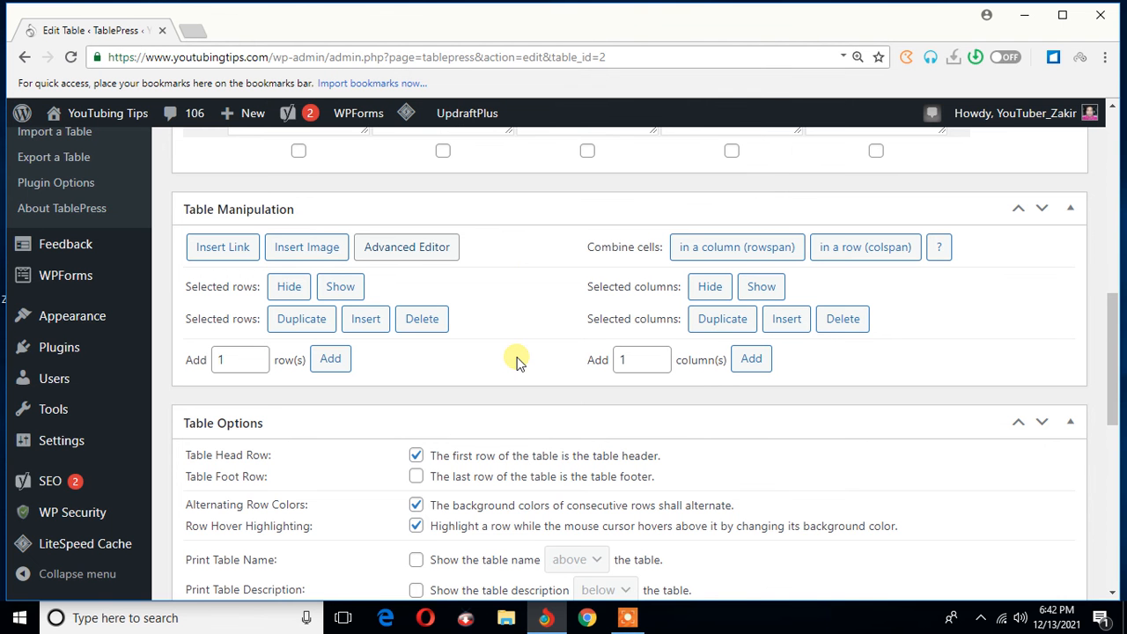
scroll(516, 360, up, 3)
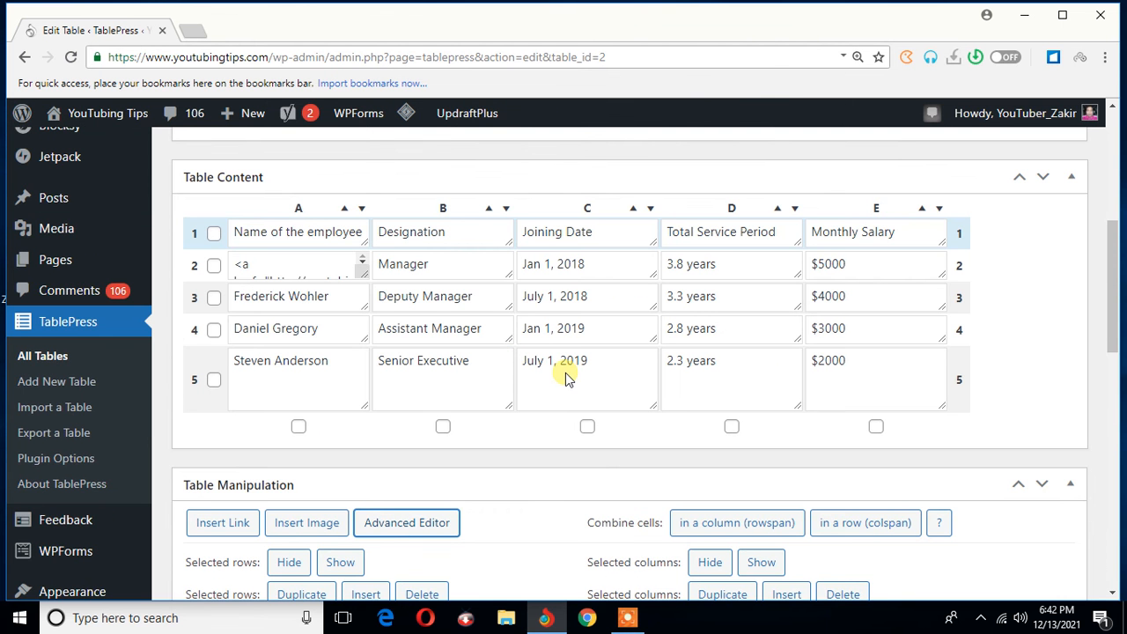
click(616, 409)
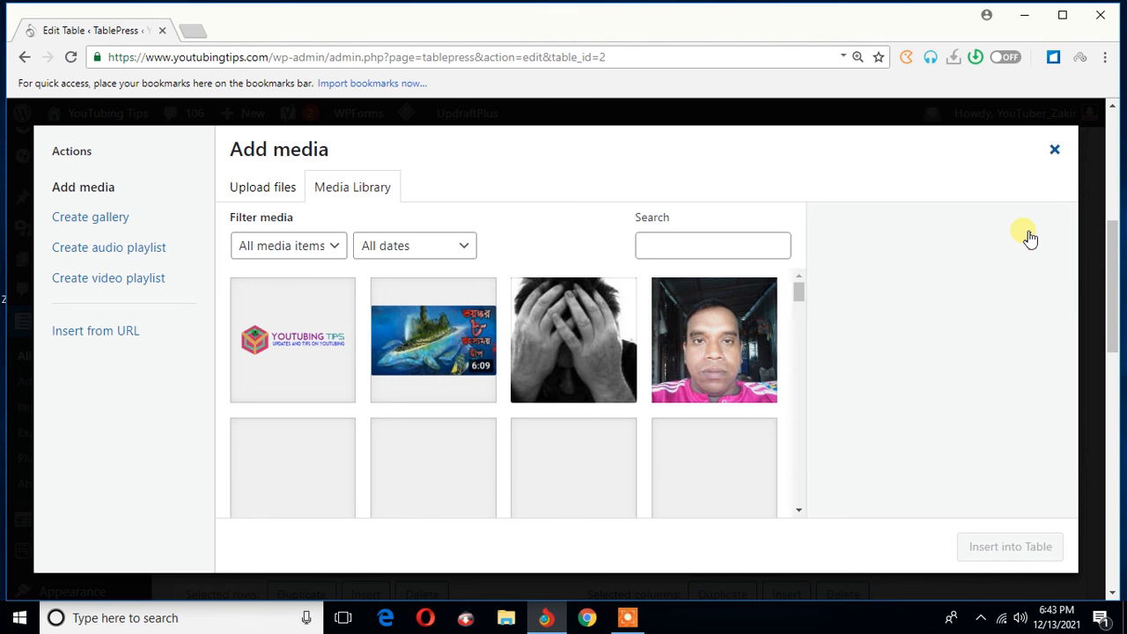
- Examine the media library and the contact form builder from the Advanced Editor, closing both without inserting anything
key(Escape)
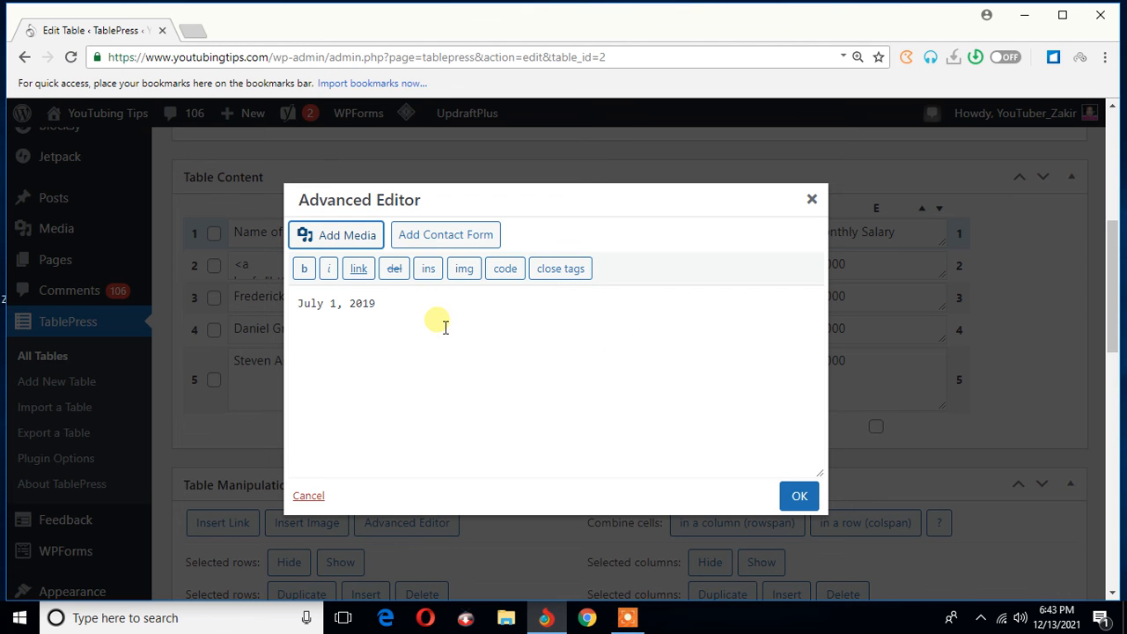
click(470, 239)
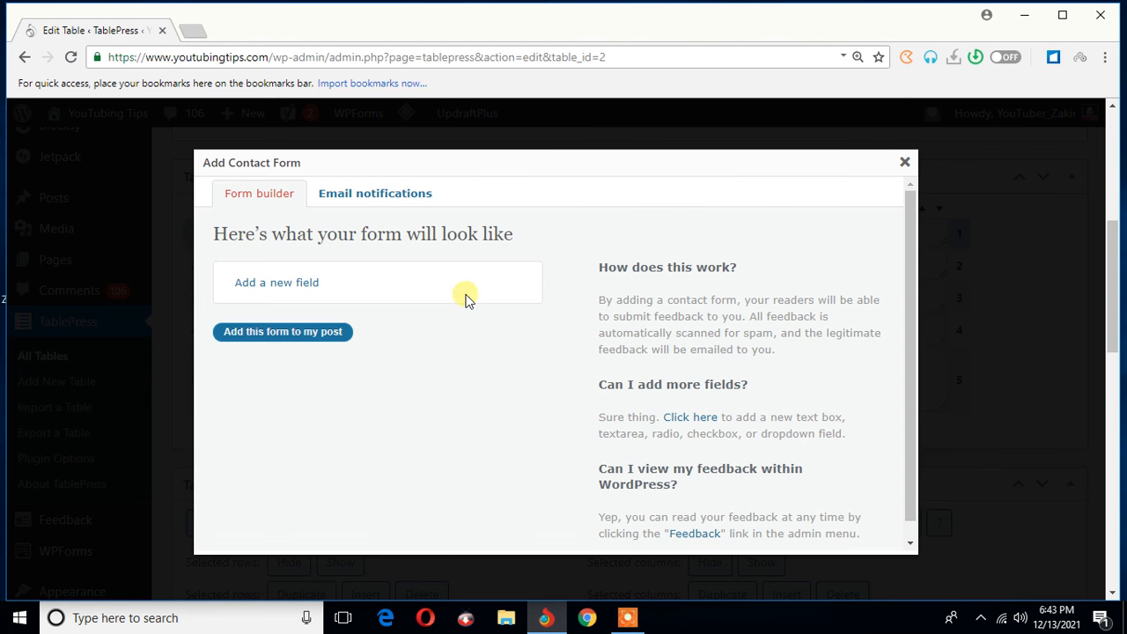
scroll(730, 285, down, 3)
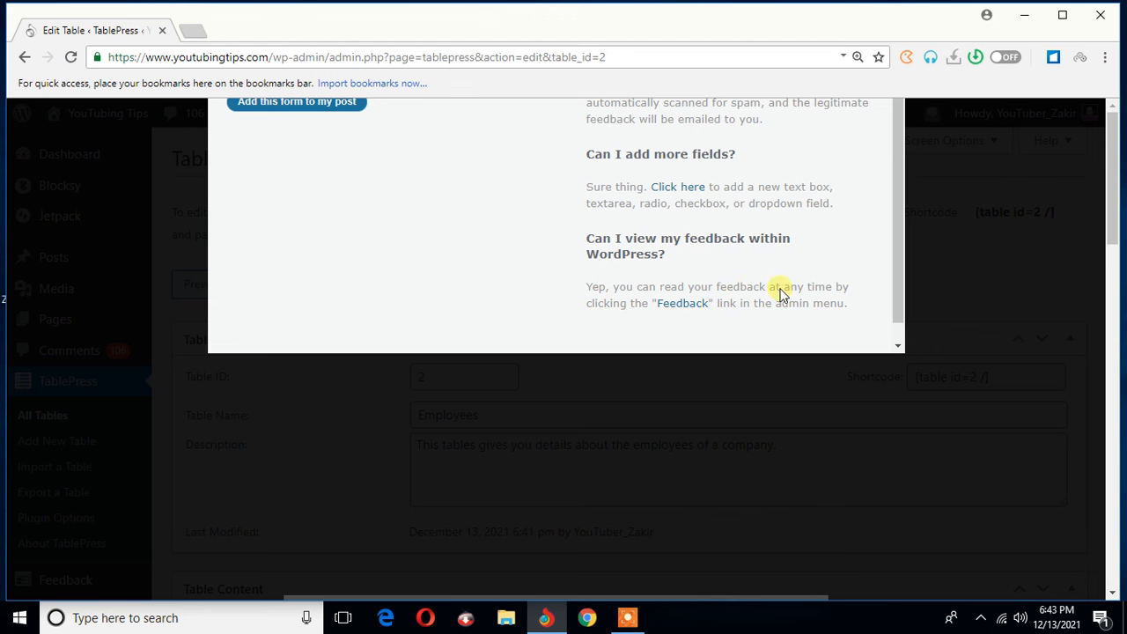
click(950, 359)
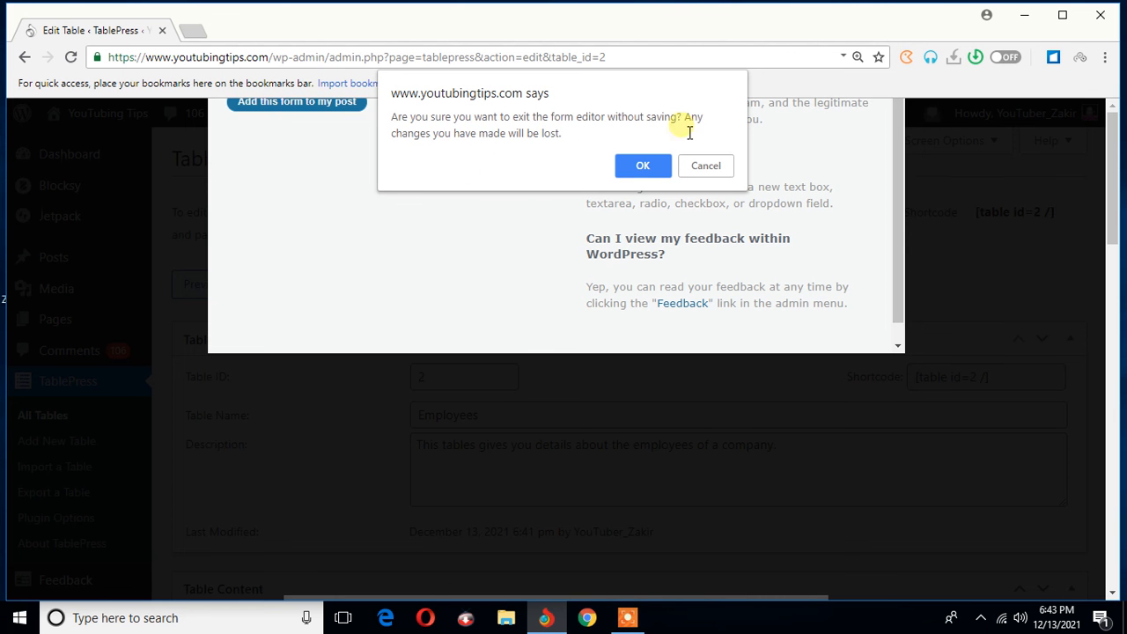
click(648, 170)
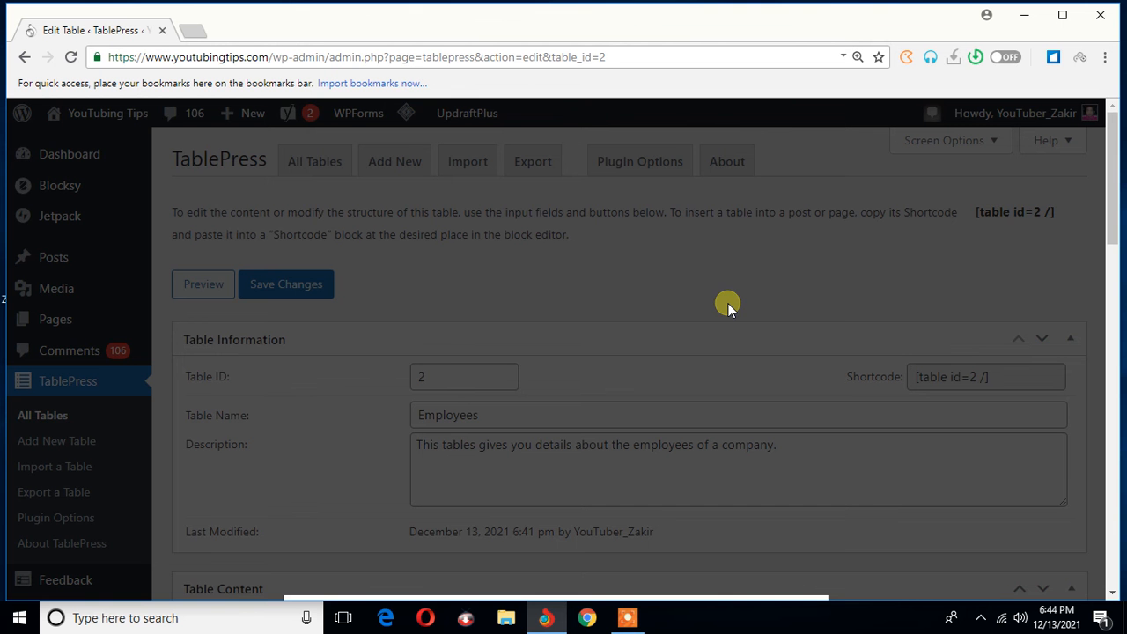
scroll(729, 309, down, 3)
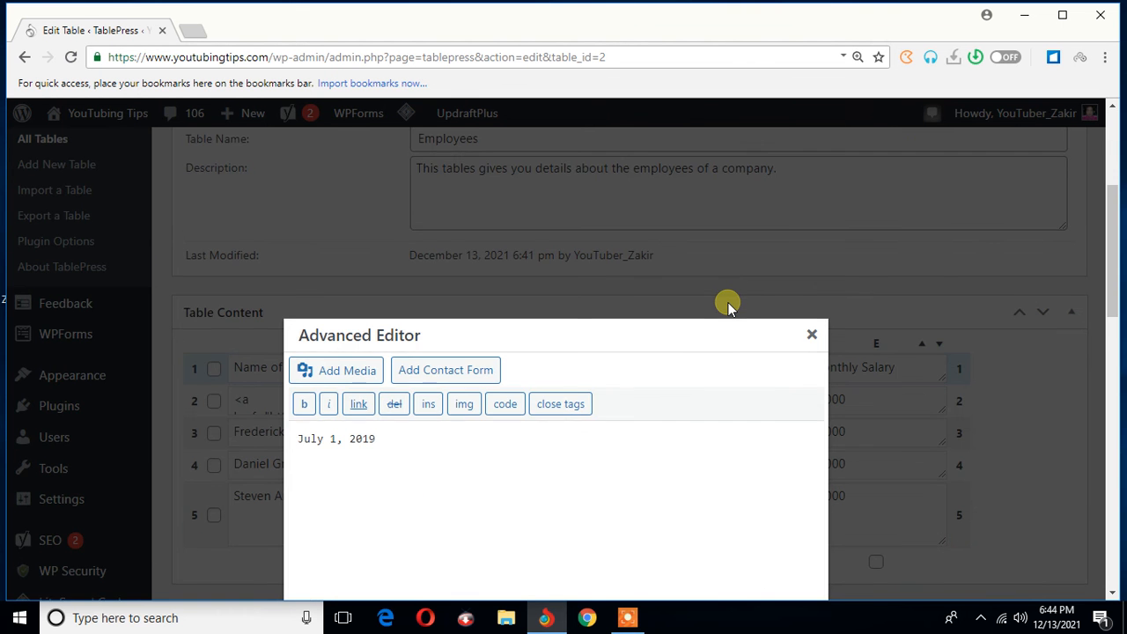
scroll(478, 373, down, 2)
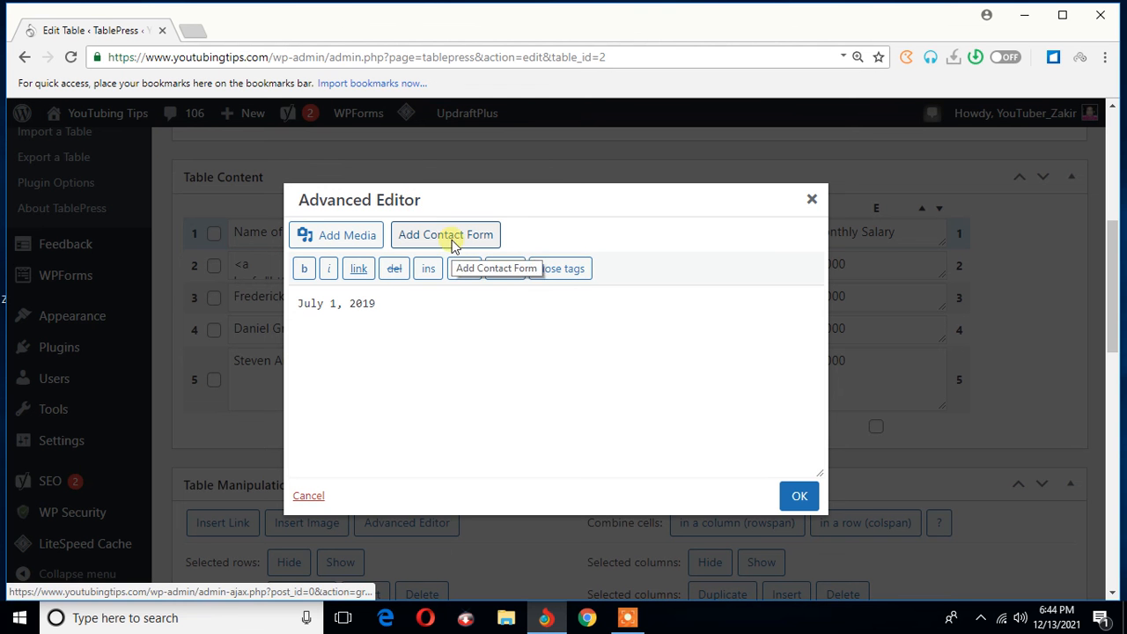
- Make the whole joining date "July 1, 2019" bold in the Advanced Editor and try undoing it
double_click(379, 305)
drag(318, 315, 284, 314)
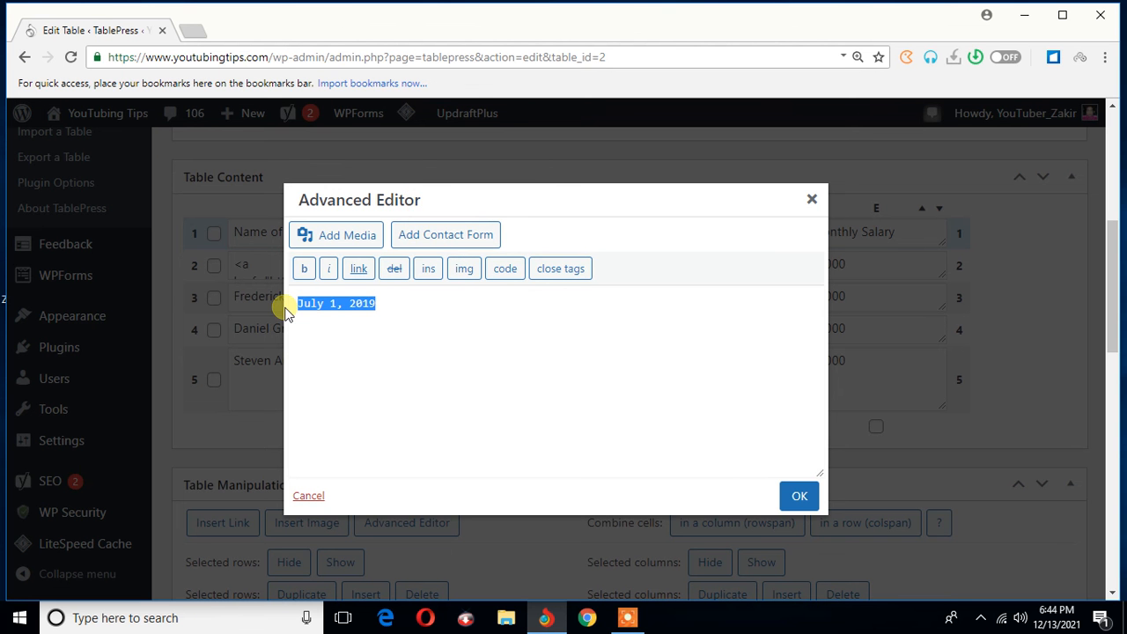
click(305, 269)
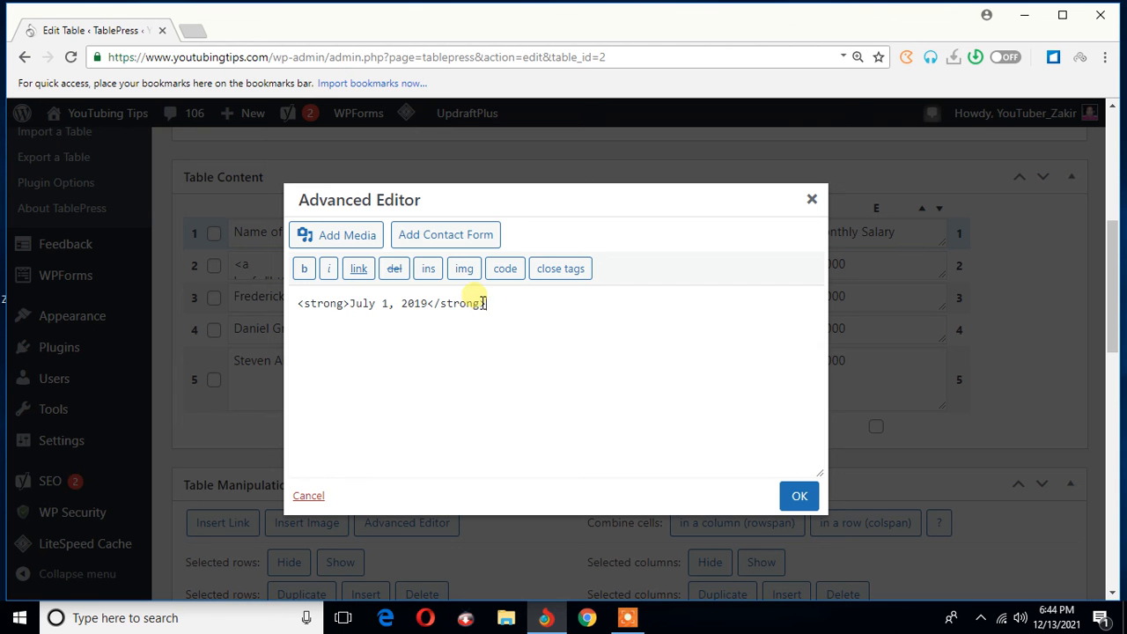
key(ctrl+z)
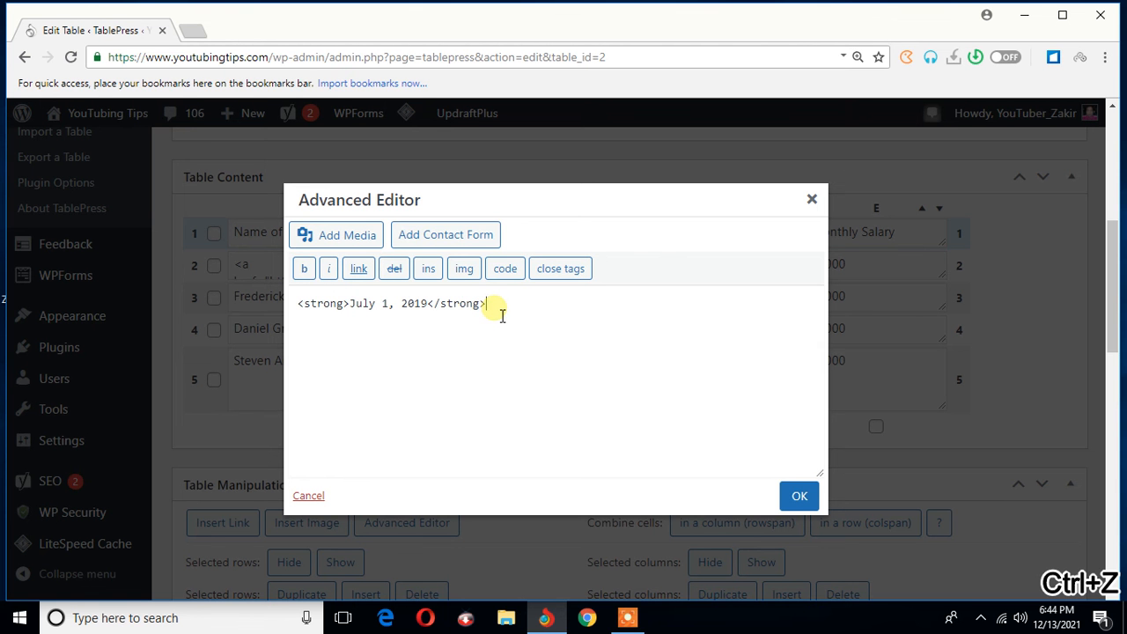
- Apply italic formatting around the complete bold-tagged joining date in the Advanced Editor
drag(485, 307, 436, 315)
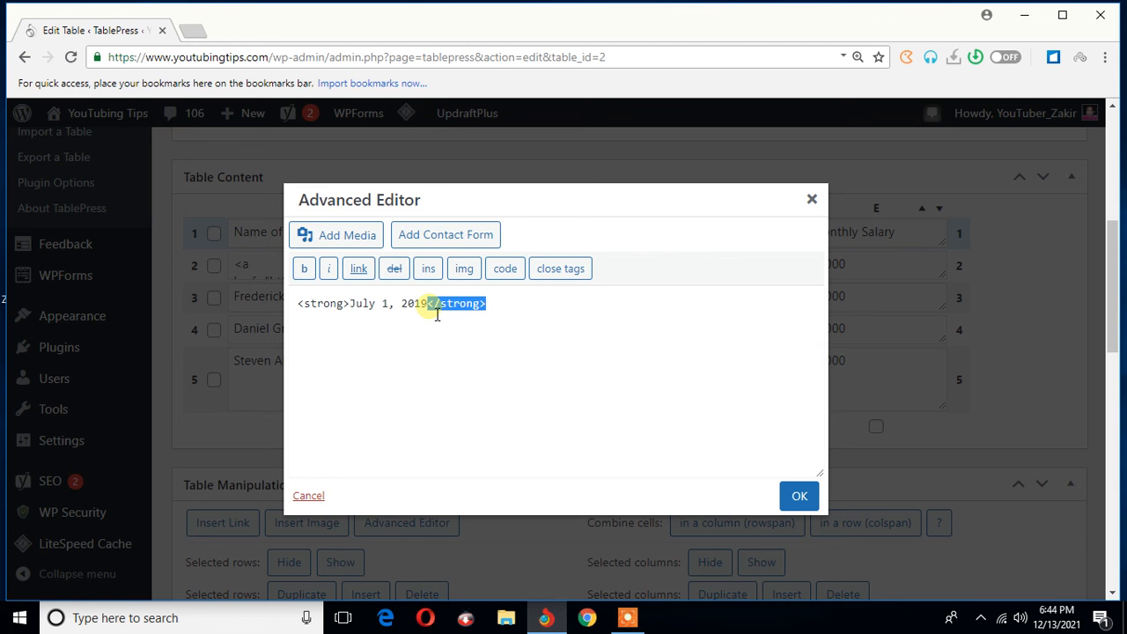
click(357, 313)
click(504, 318)
drag(504, 318, 300, 304)
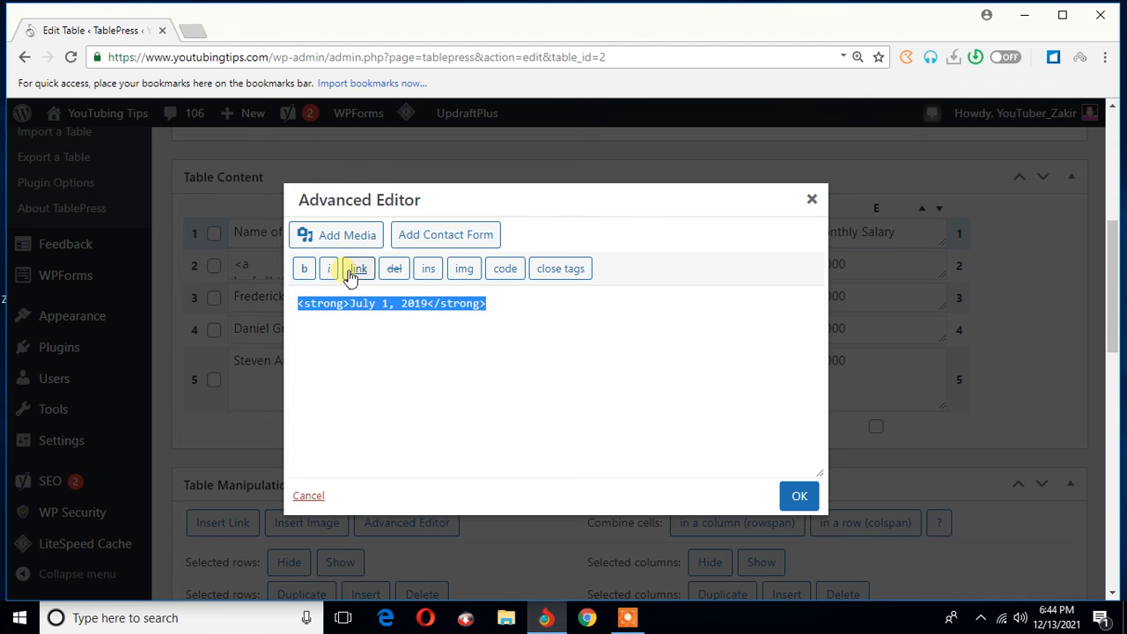
click(337, 270)
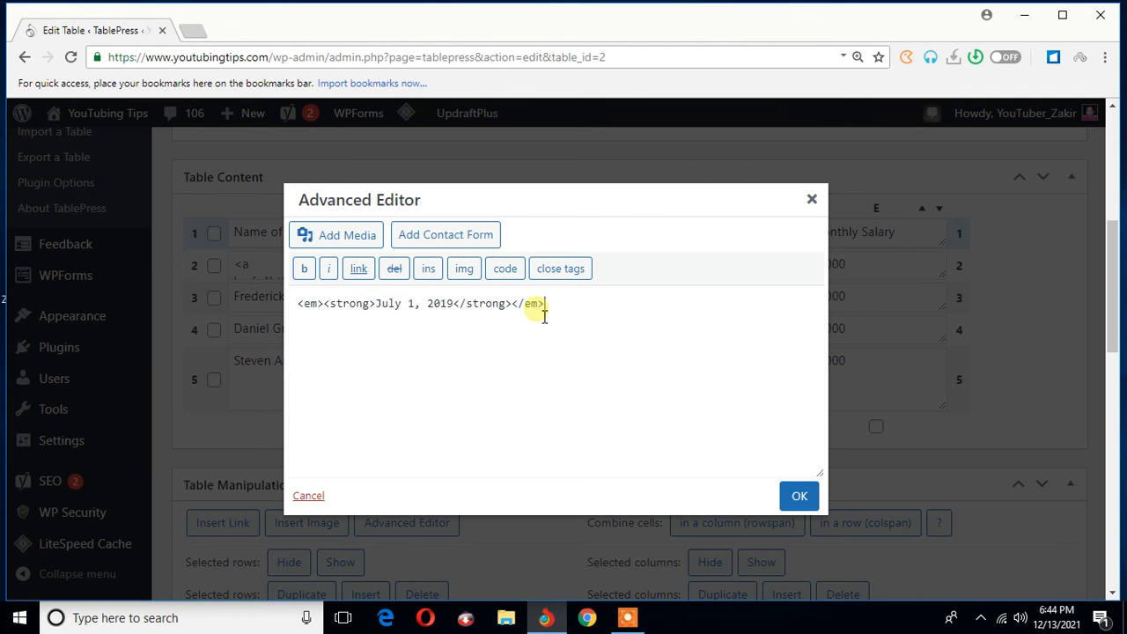
drag(547, 306, 265, 297)
click(368, 276)
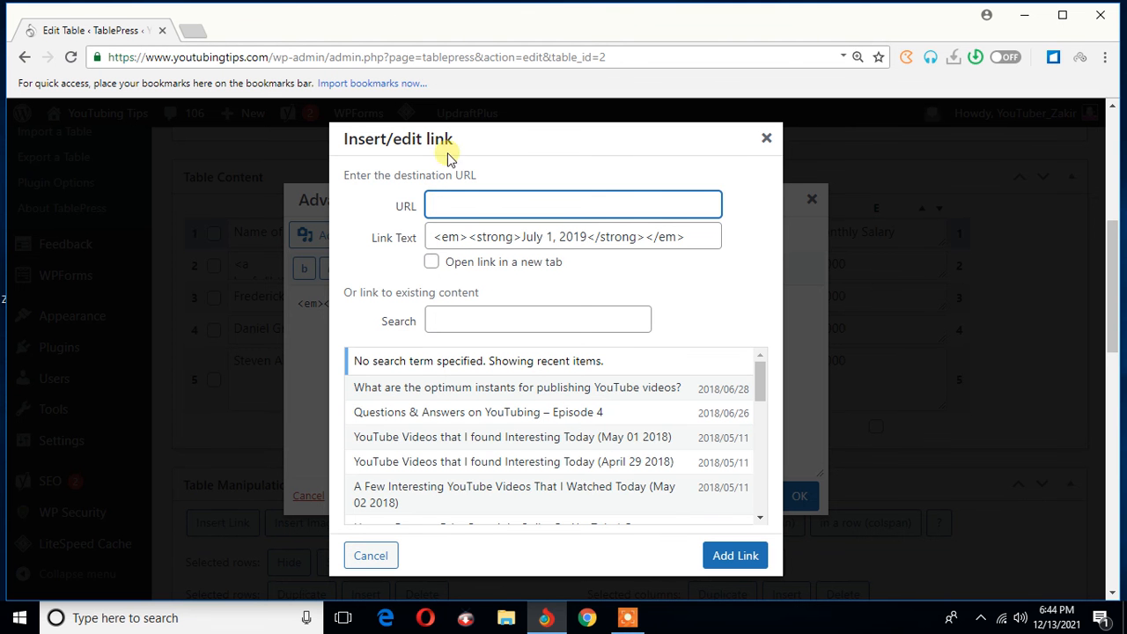
click(767, 140)
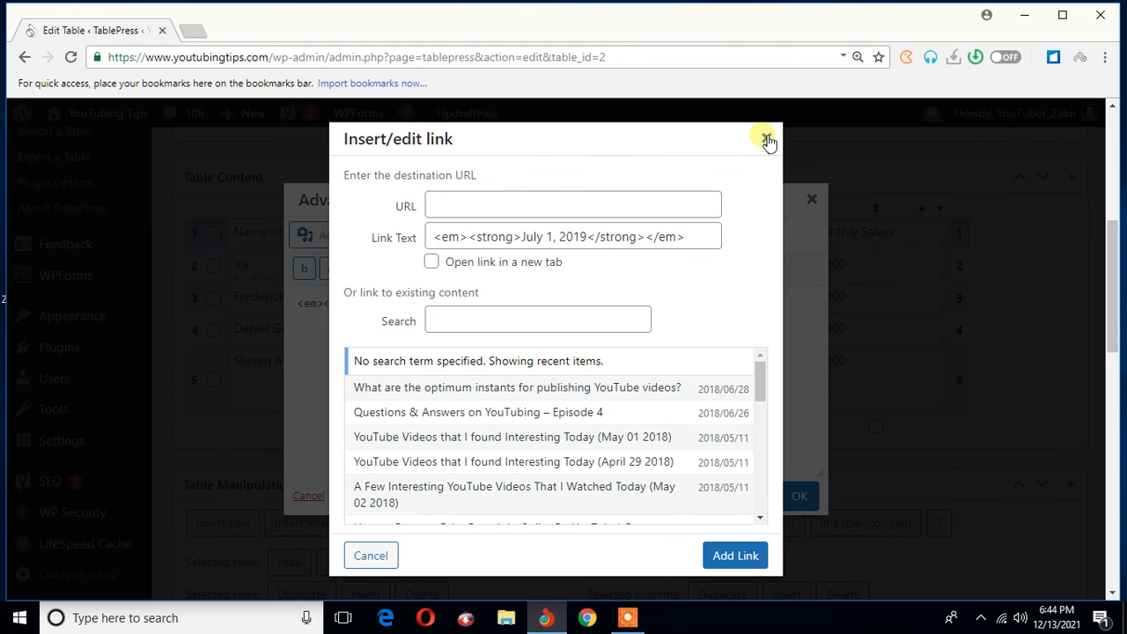
click(764, 139)
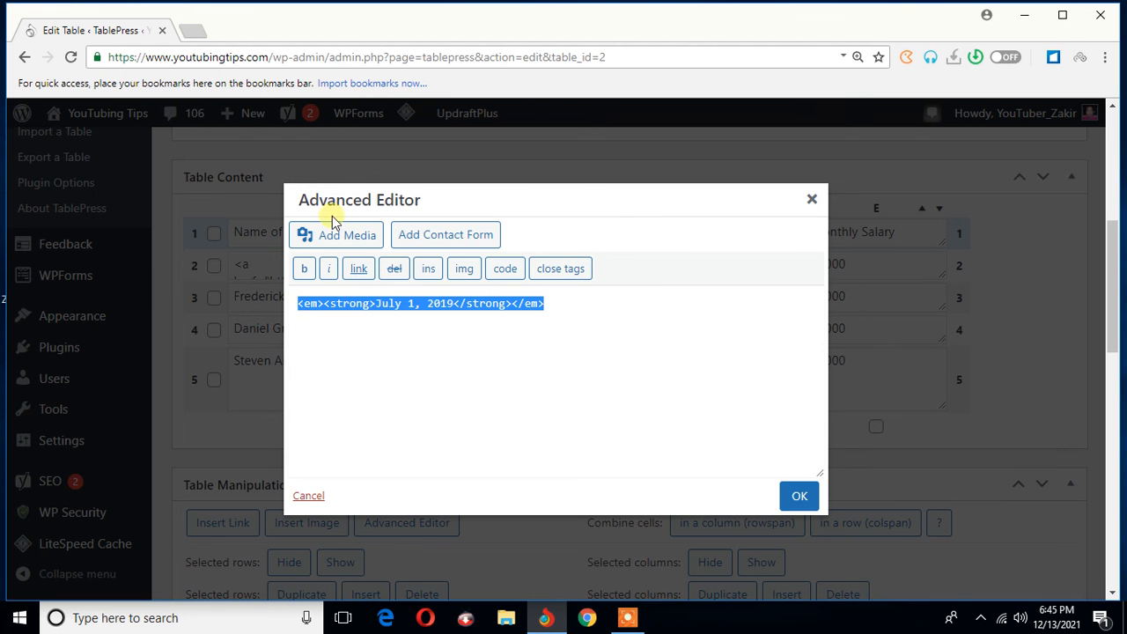
- Confirm the bold and italic joining date and leave the Advanced Editor
click(814, 201)
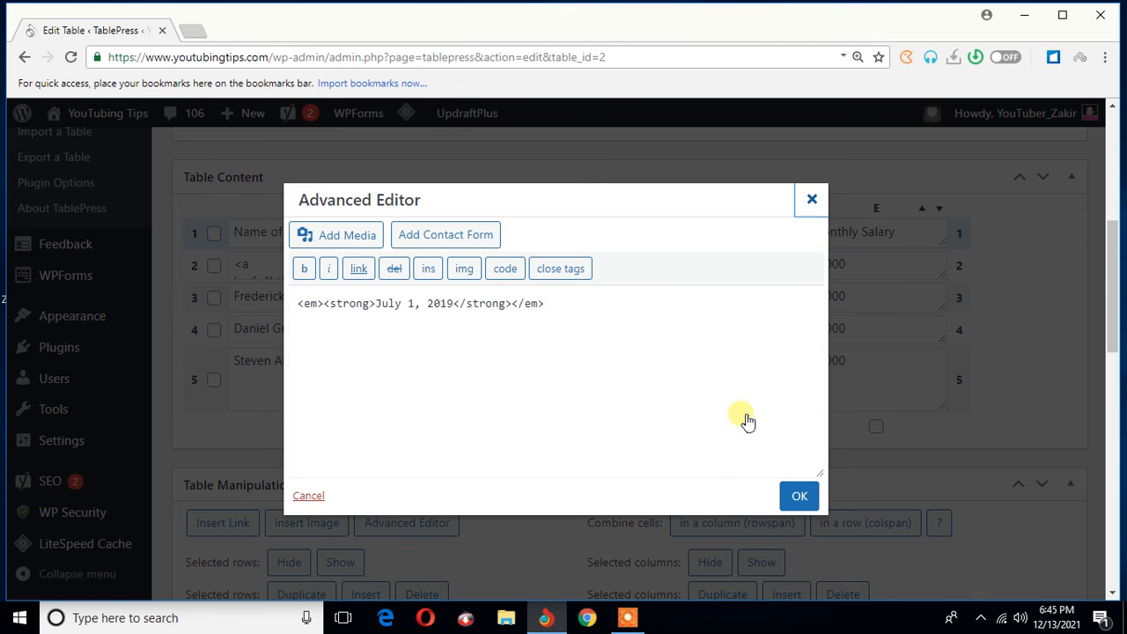
click(798, 496)
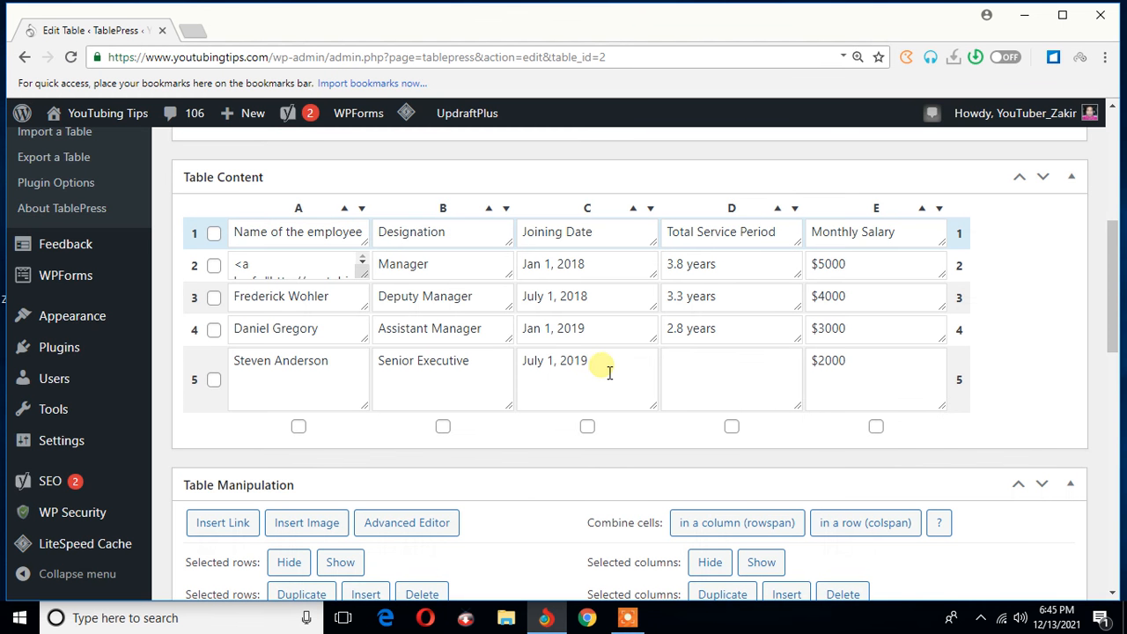